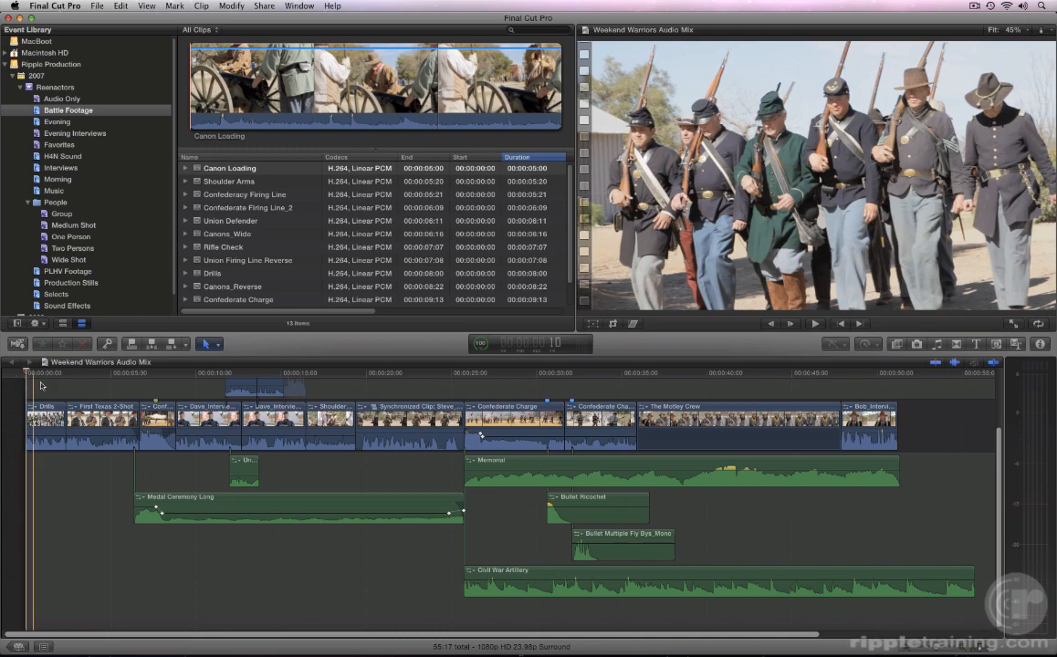
Step: Solo the Bob_Interview_02 clip at the end of the timeline
scroll(77, 395, right, 5)
scroll(77, 395, right, 1)
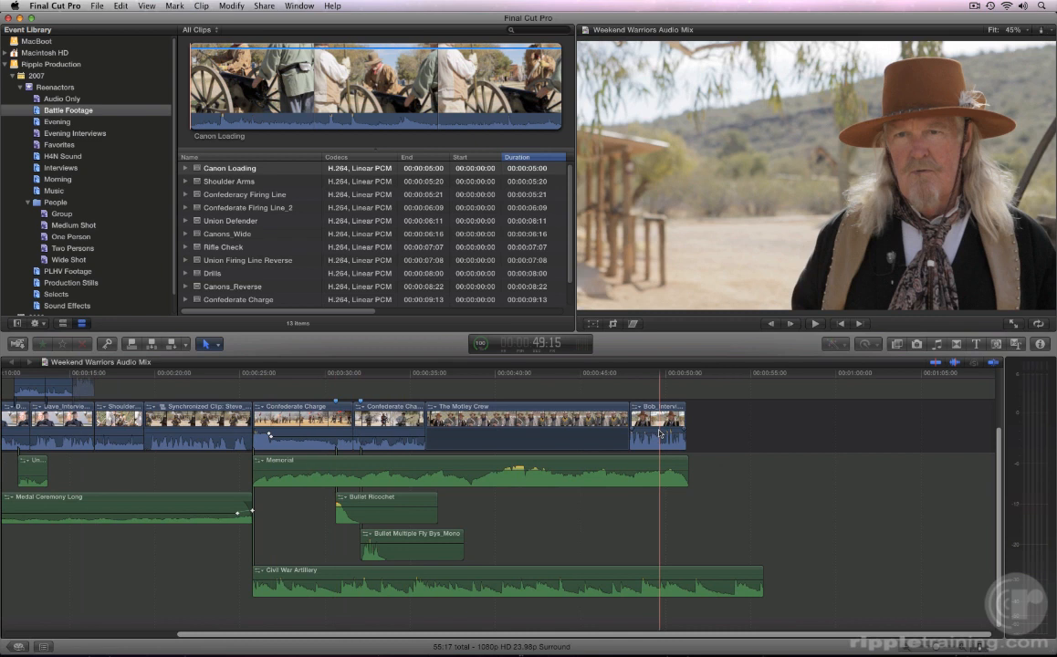
click(659, 434)
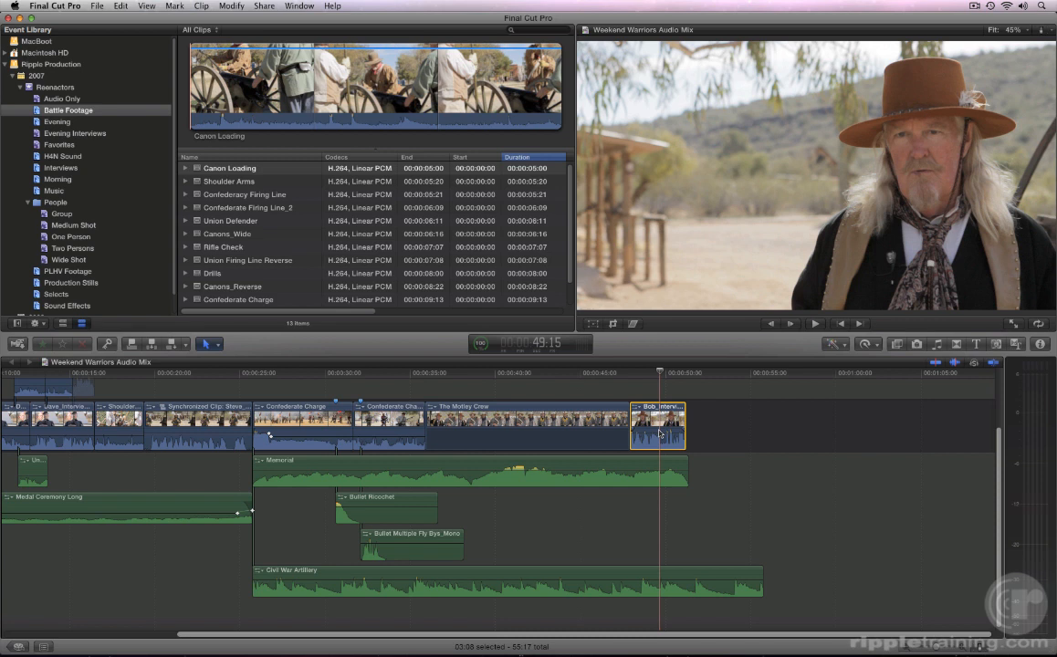
scroll(659, 435, left, 1)
key(alt+s)
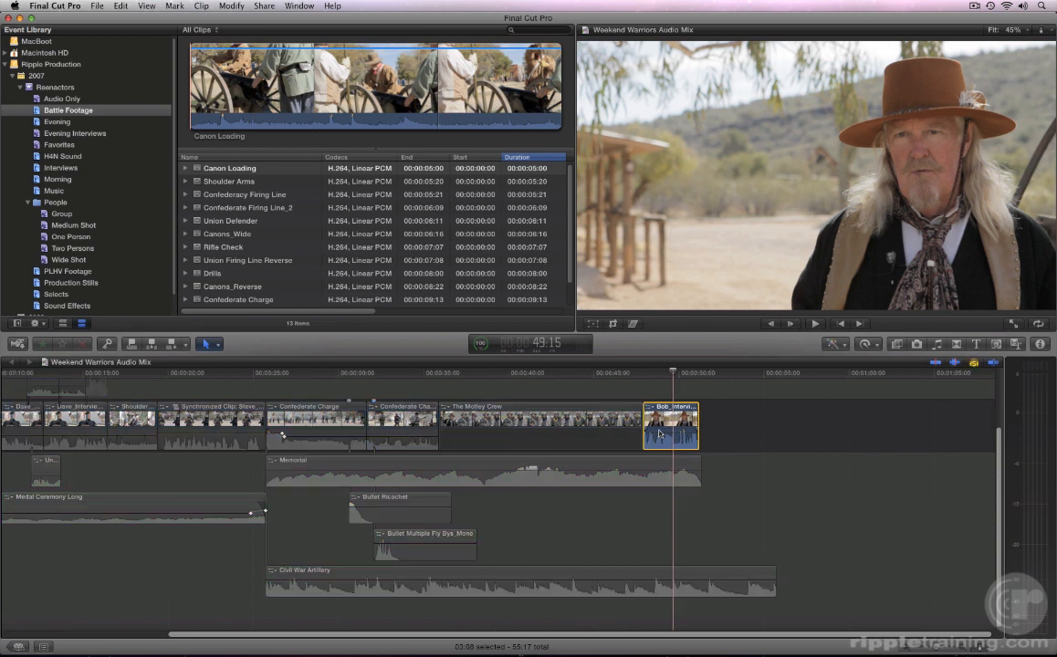
Step: Play the soloed Bob_Interview_02 clip from its start to its end to listen for background noise
key(super+equal)
key(super+equal)
key(super+equal)
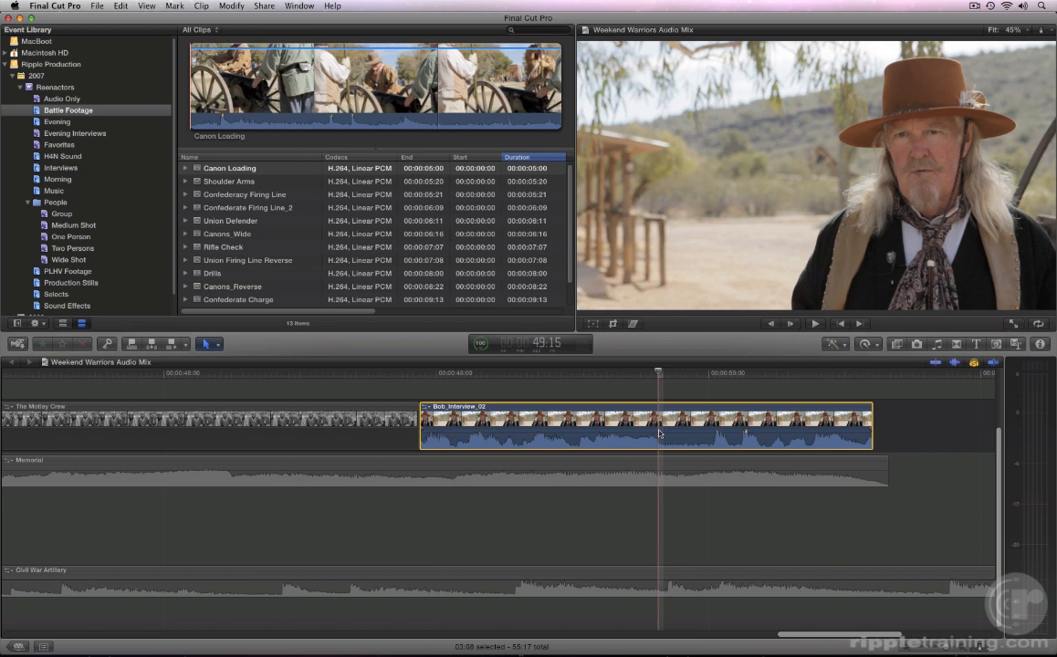
key(Up)
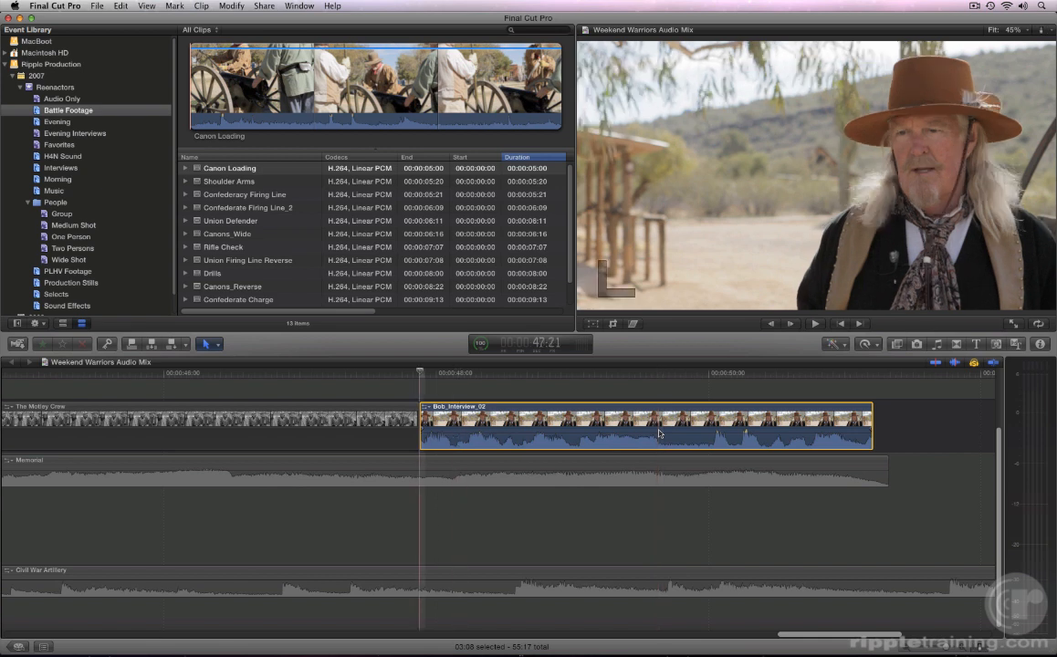
key(space)
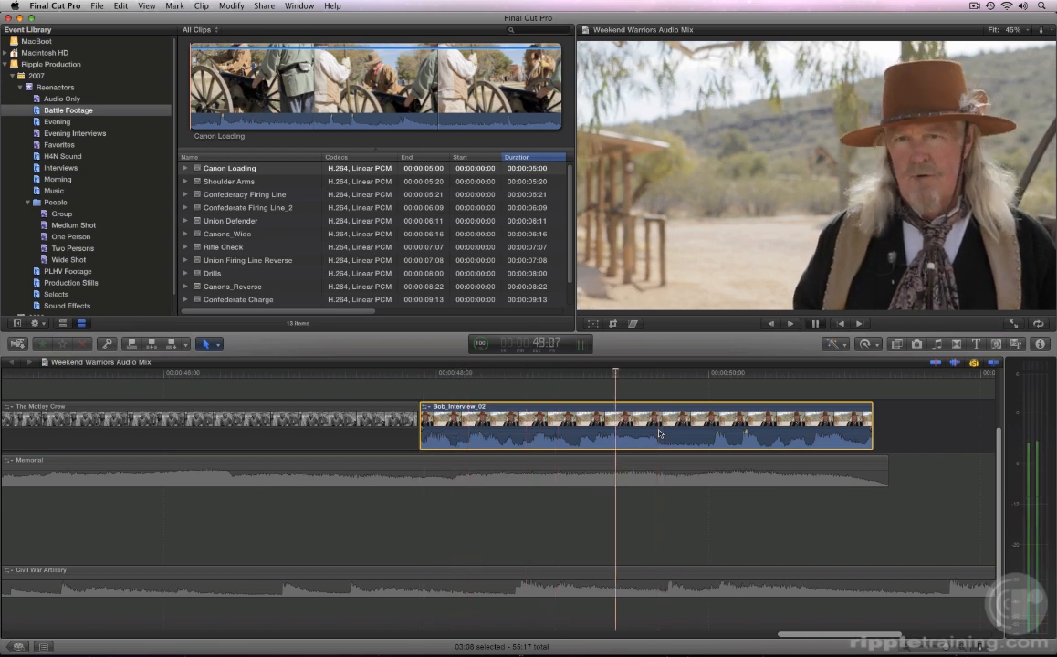
key(space)
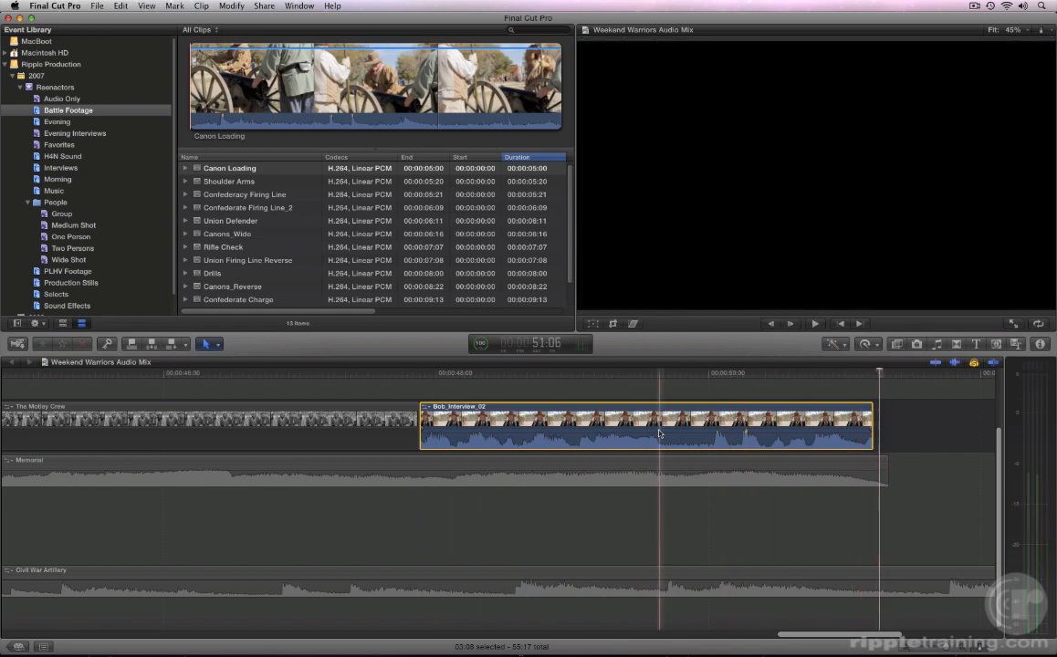
Step: Lower the Bob_Interview_02 clip's volume to -8 dB and set its pan mode to Dialog
click(660, 433)
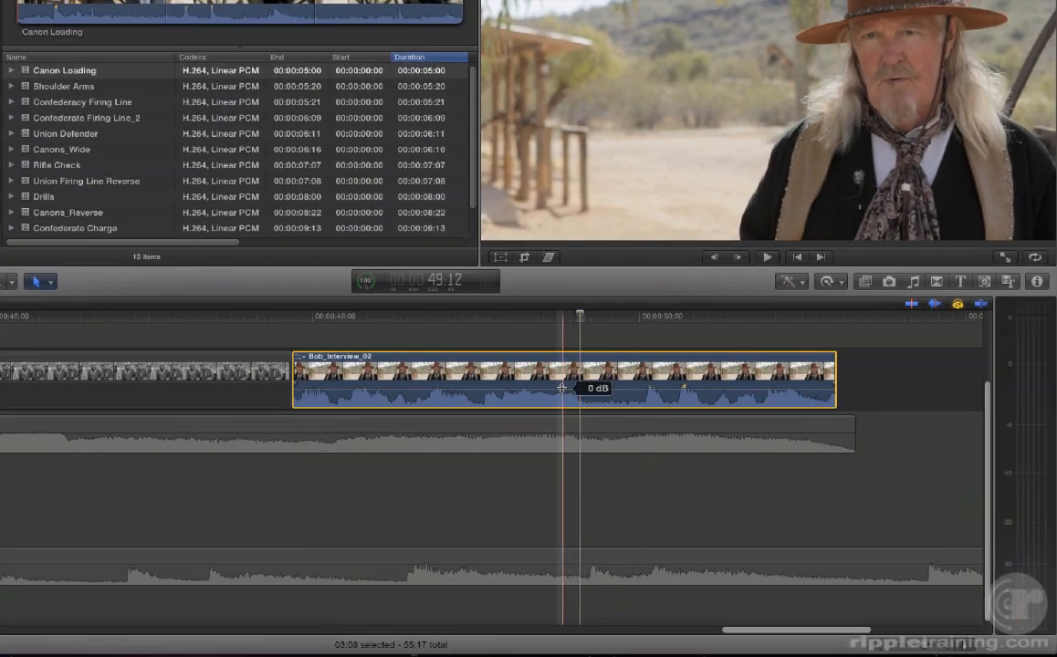
drag(561, 388, 561, 392)
scroll(562, 394, up, 3)
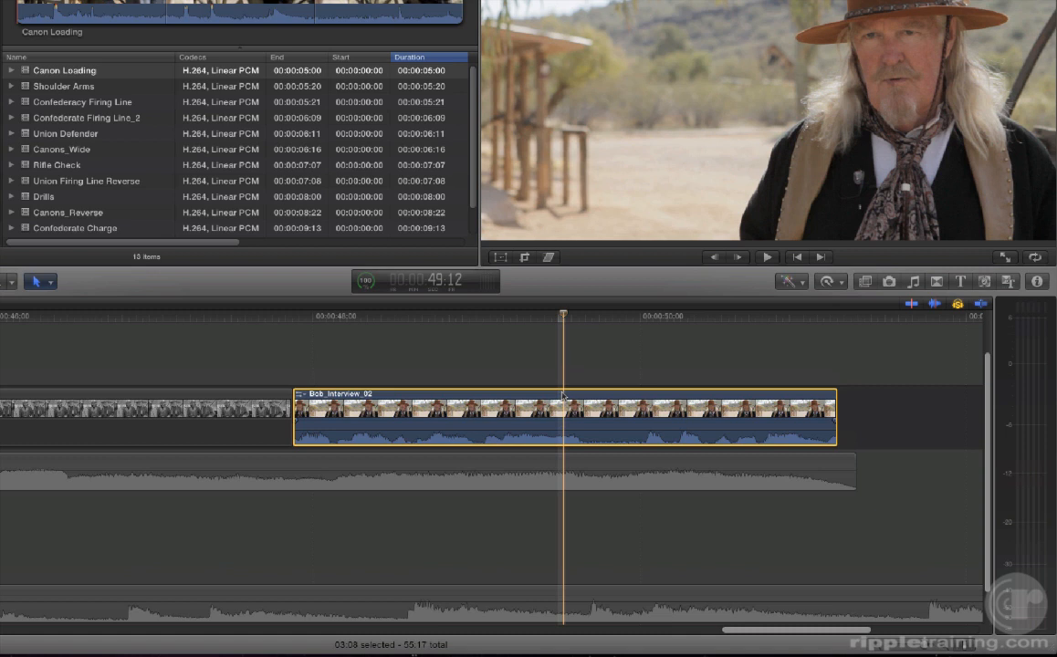
key(super+4)
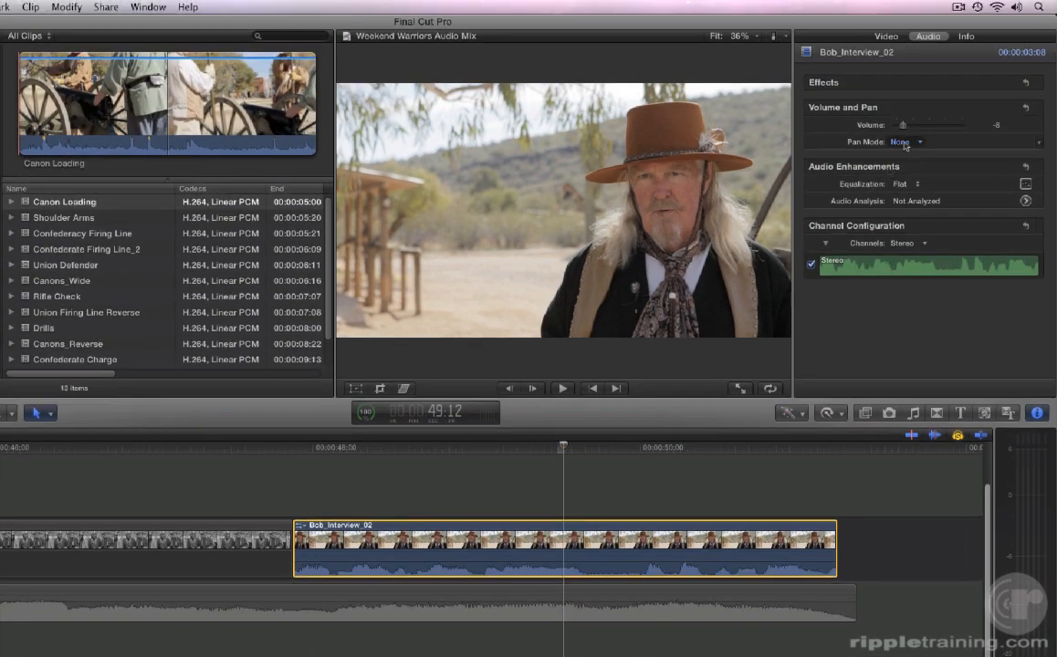
click(901, 142)
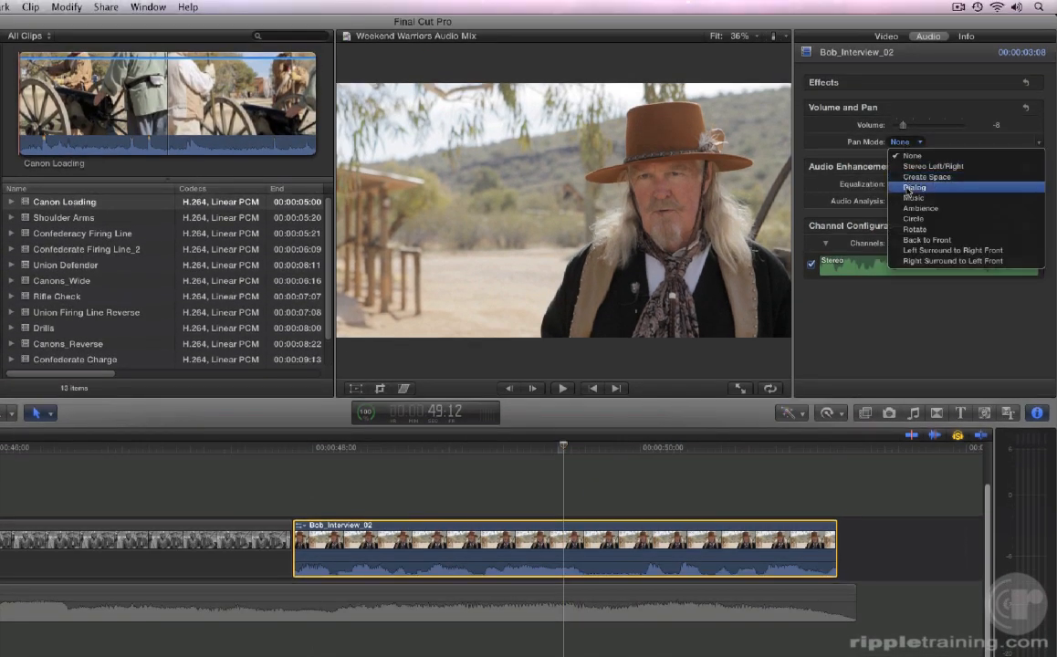
click(913, 187)
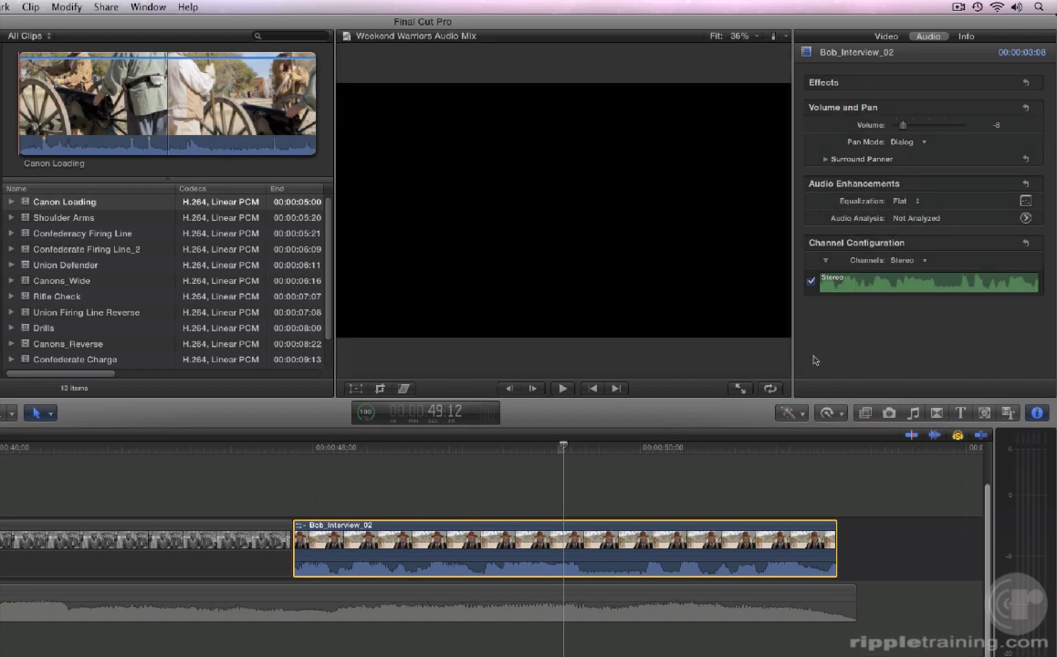
Step: Run Auto Enhance Audio on the Bob_Interview_02 clip and open its Audio Enhancements settings
click(792, 413)
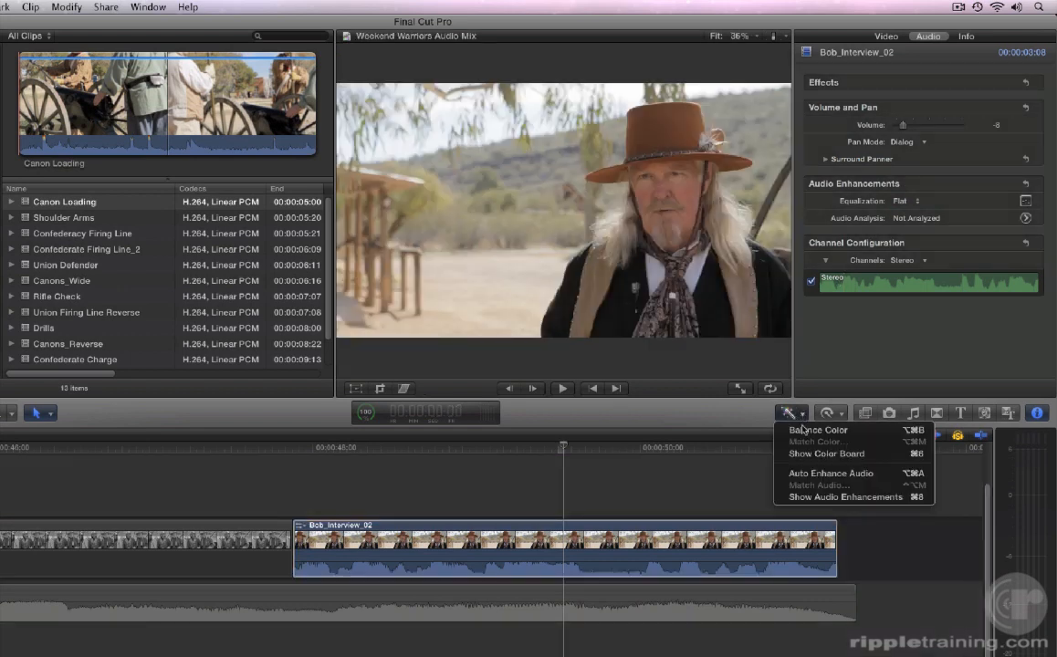
click(801, 474)
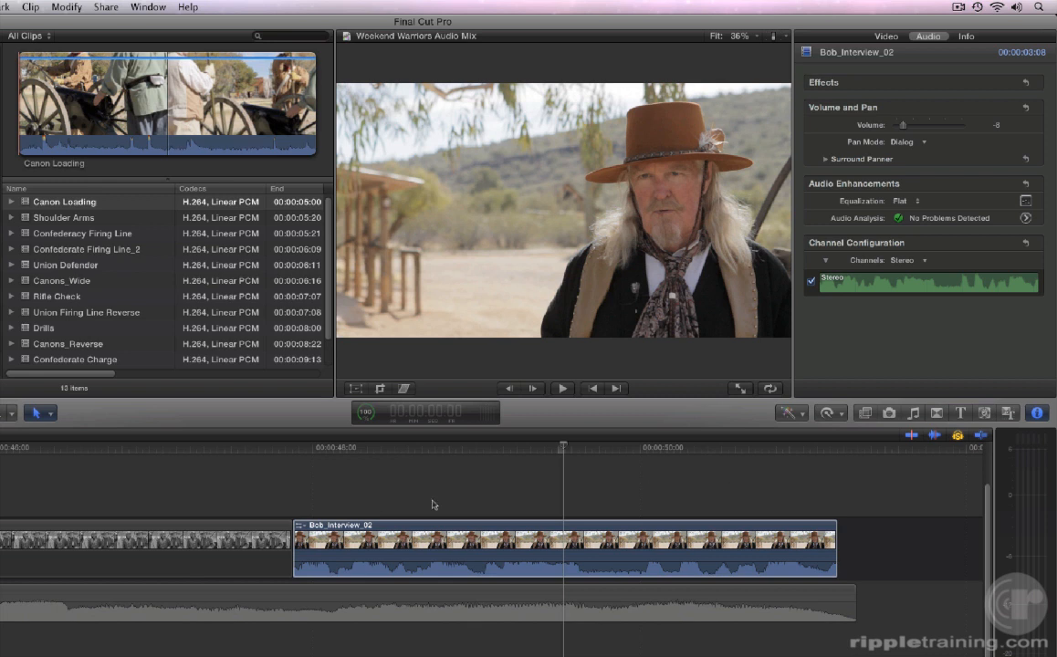
right_click(302, 532)
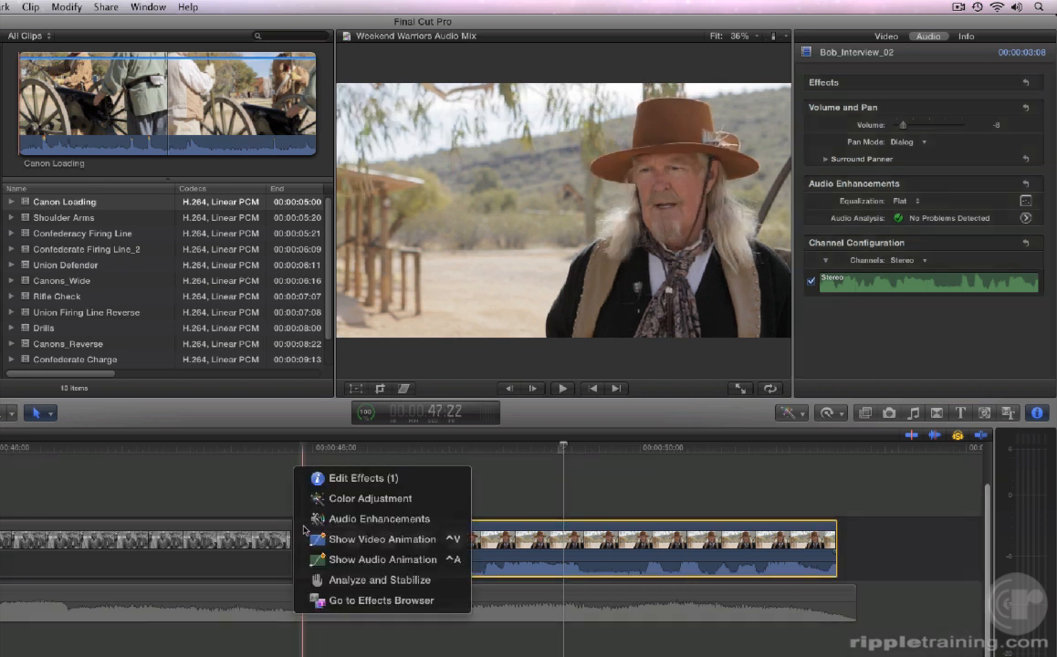
click(332, 522)
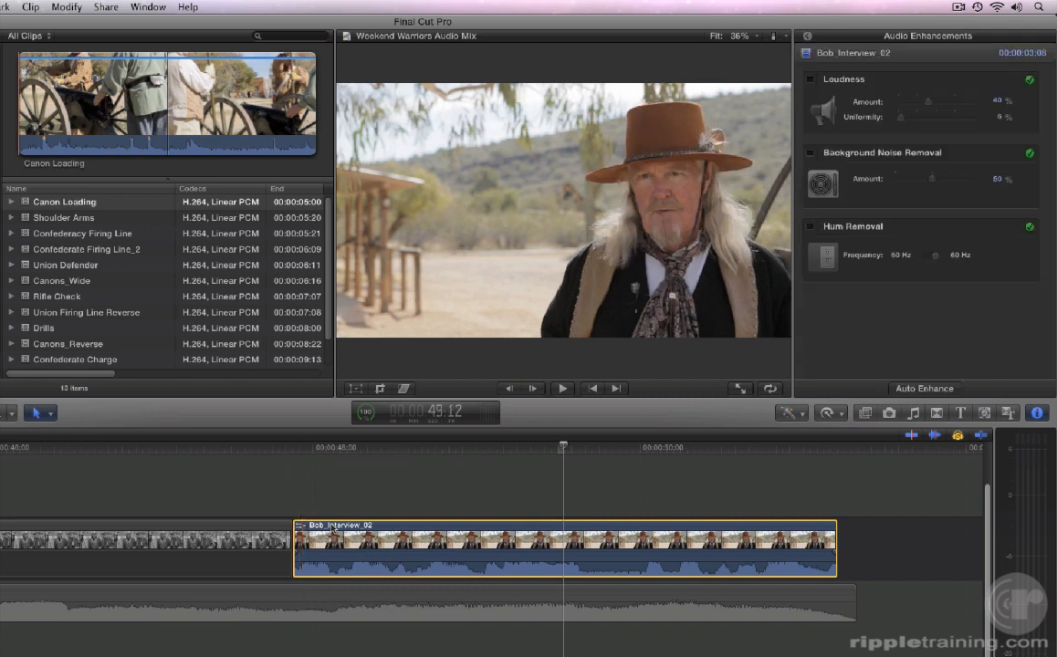
Step: Enable Background Noise Removal at 50% on the interview clip and play it from its start
key(space)
click(809, 154)
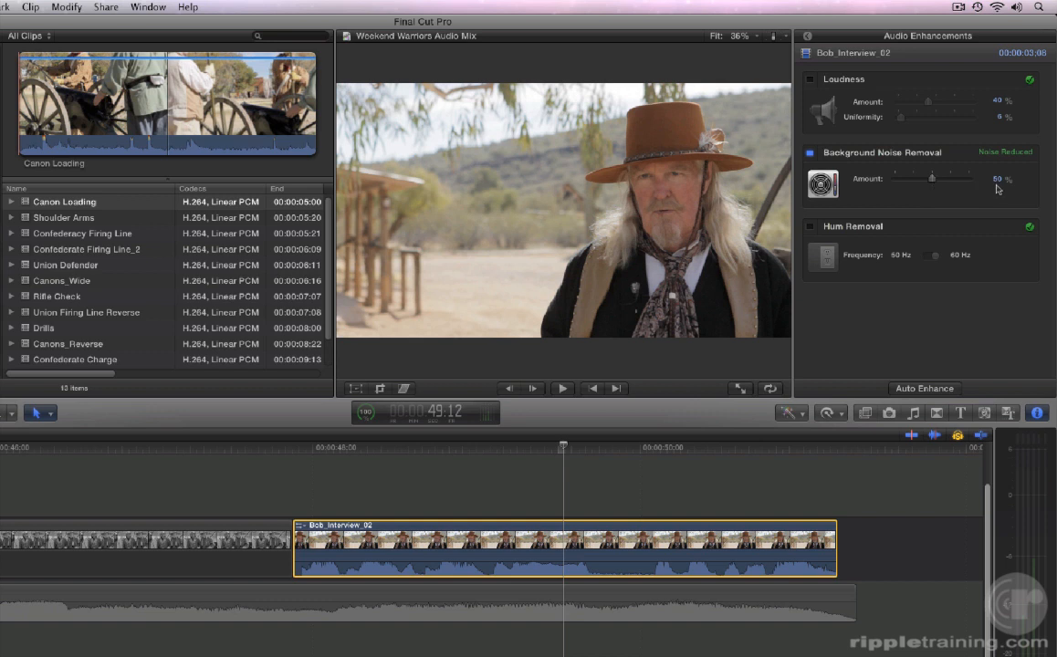
key(Up)
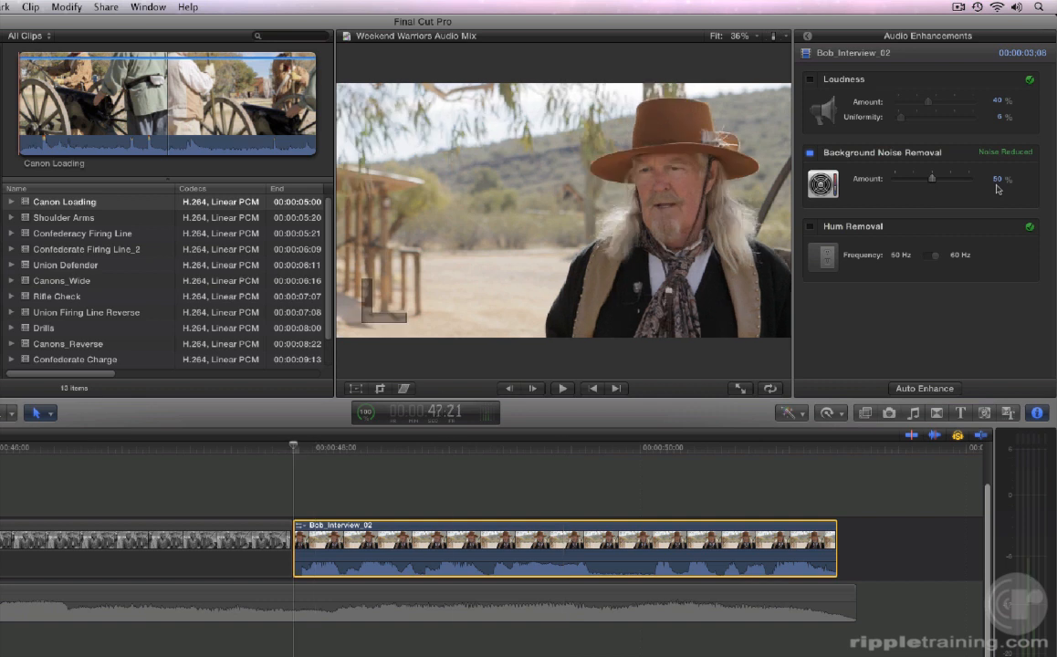
key(space)
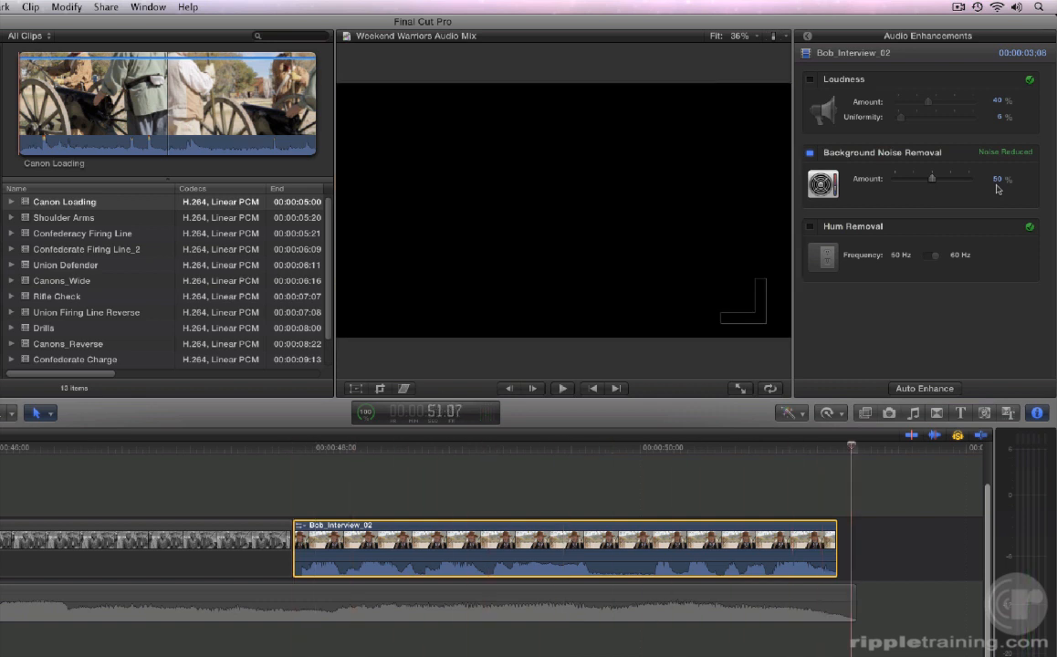
Step: Switch off Background Noise Removal and replay the interview clip from its start for comparison
click(599, 447)
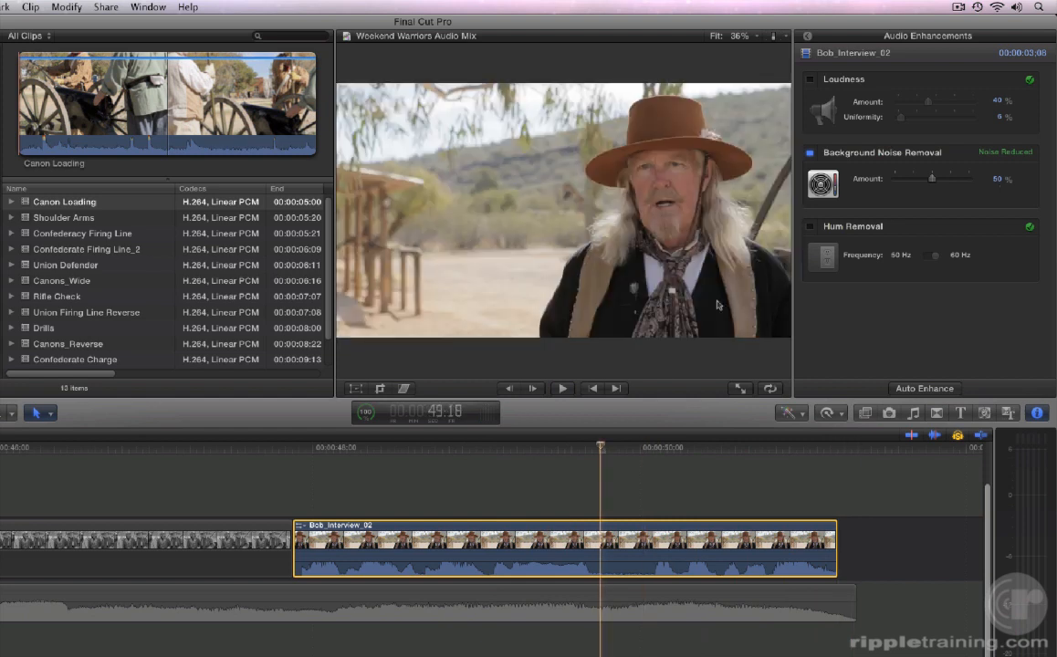
click(809, 154)
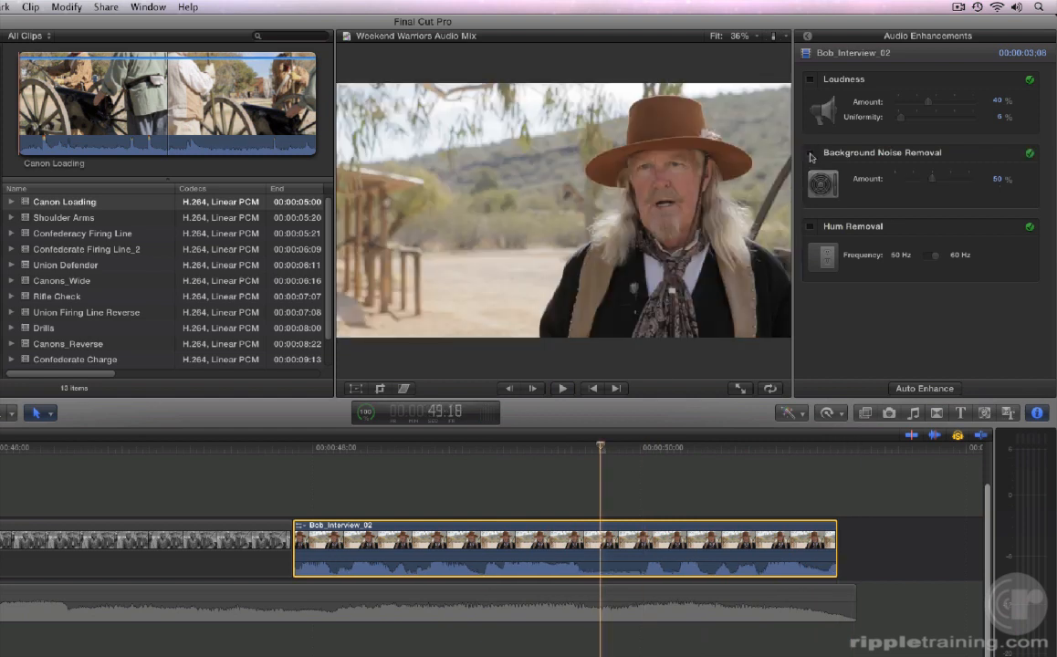
key(Up)
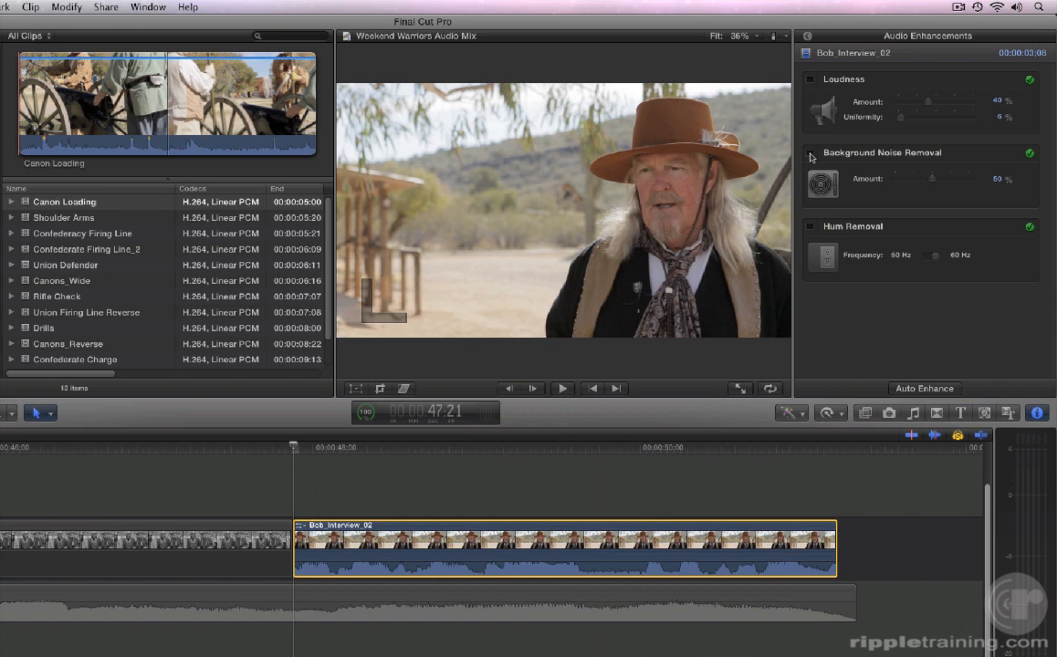
key(space)
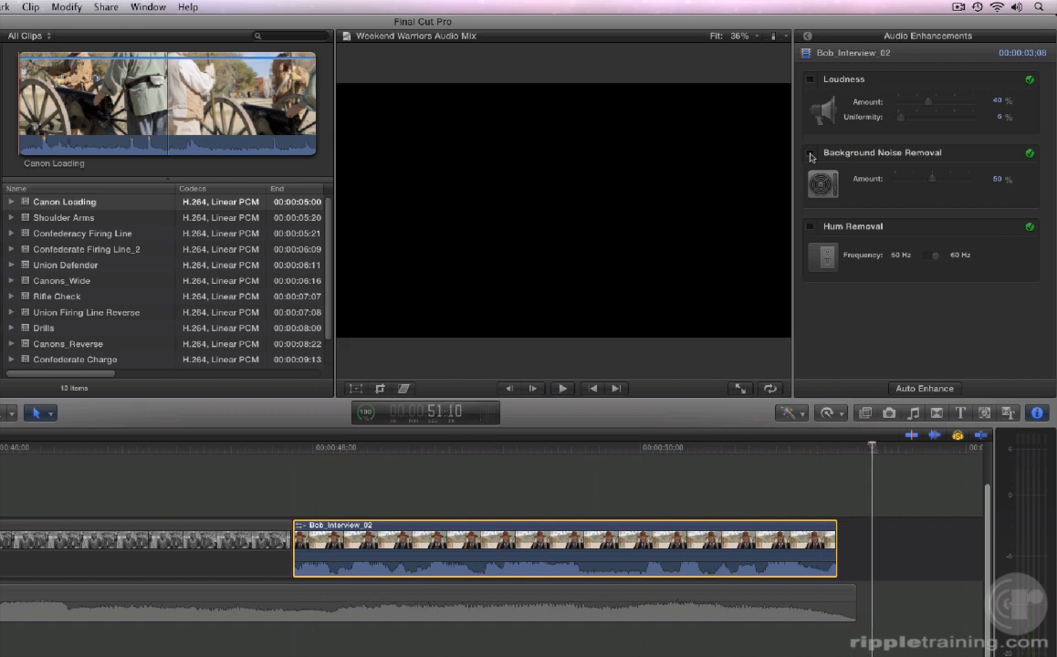
Step: Re-enable Background Noise Removal with an amount of 75% and move the playhead to 50:01 within the interview clip
click(811, 157)
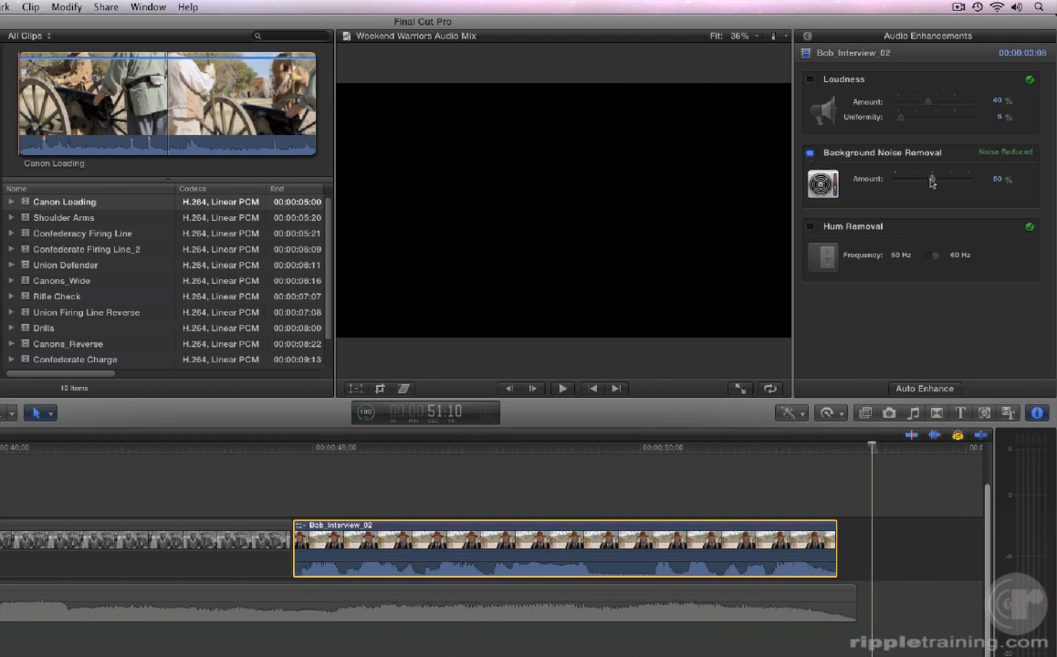
drag(932, 181, 952, 182)
click(544, 449)
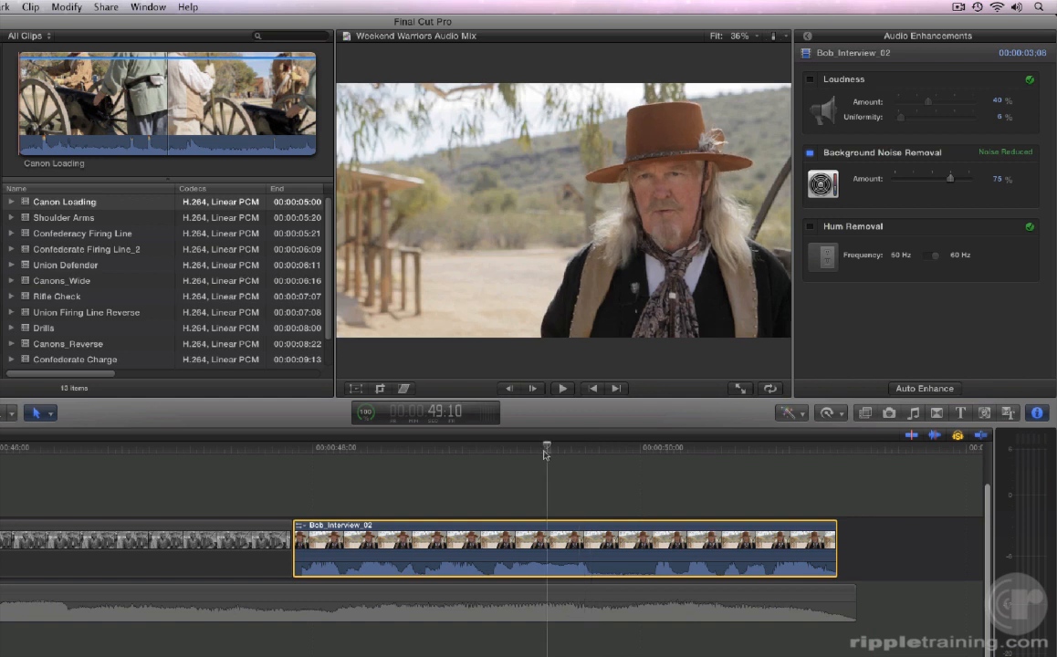
drag(545, 450, 651, 453)
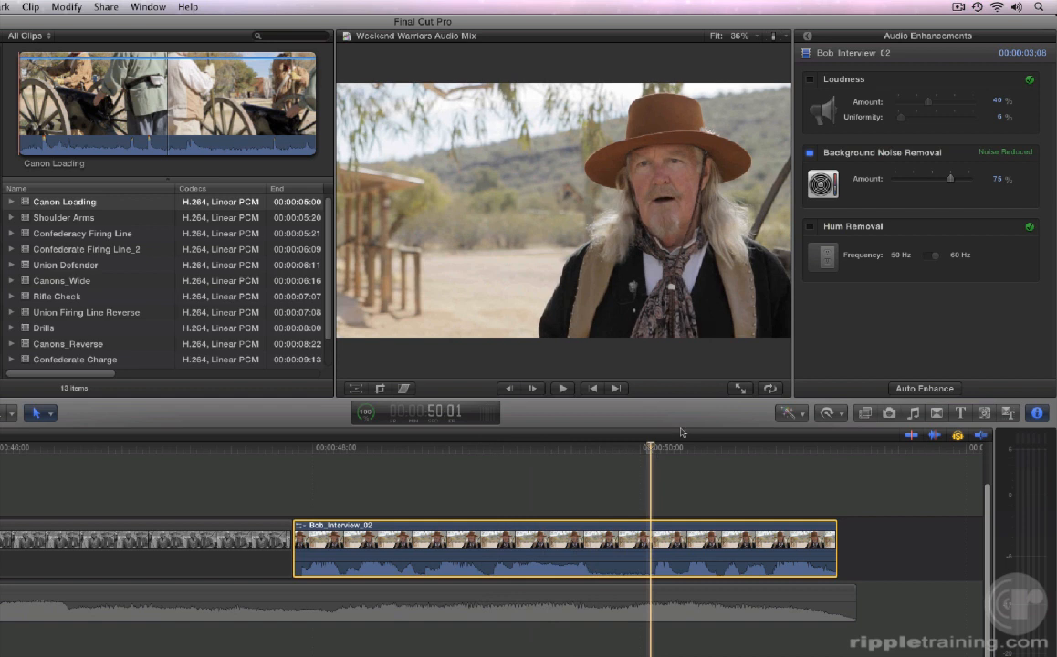
Step: Try Hum Removal on the interview clip, switch it off again, and leave the Audio Enhancements settings
click(810, 227)
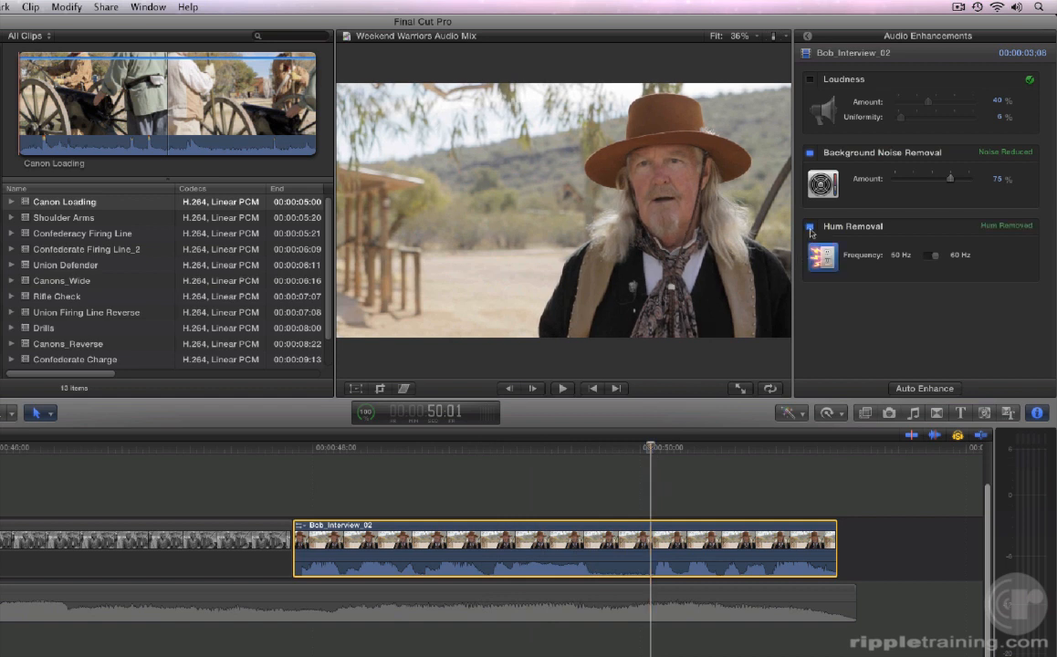
click(810, 229)
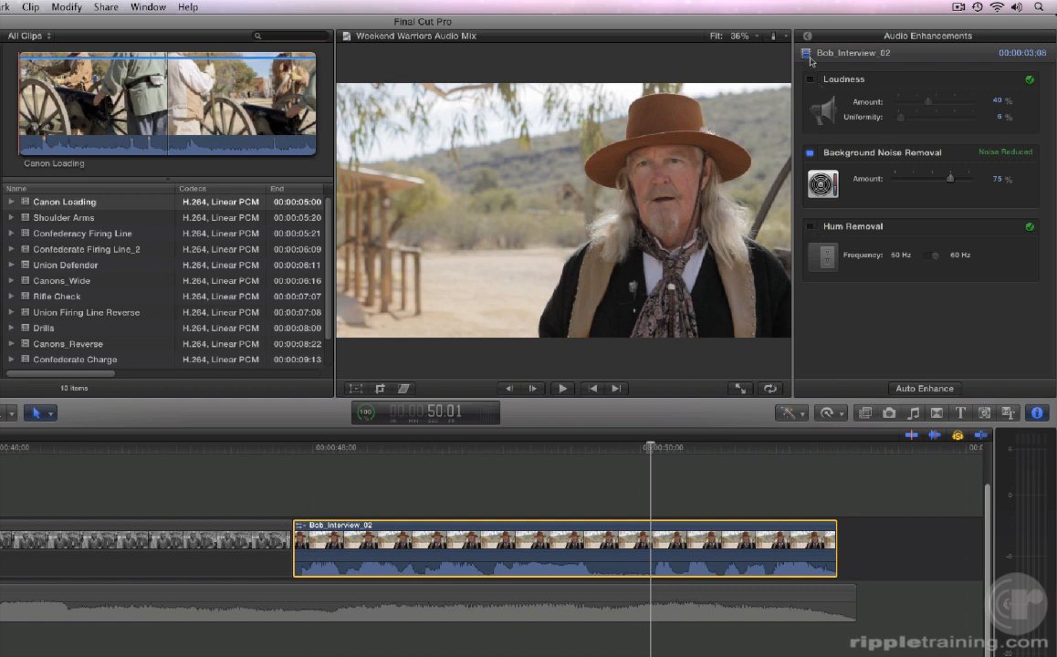
click(806, 37)
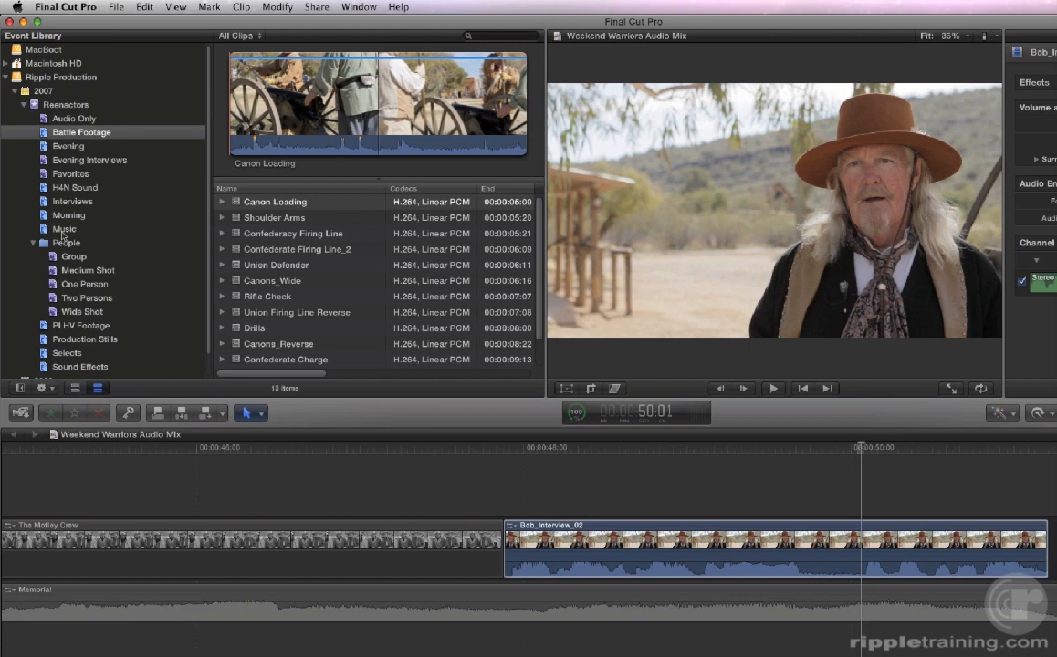
Step: Play the Guitar with Hum clip from the Music collection in the event library
click(63, 230)
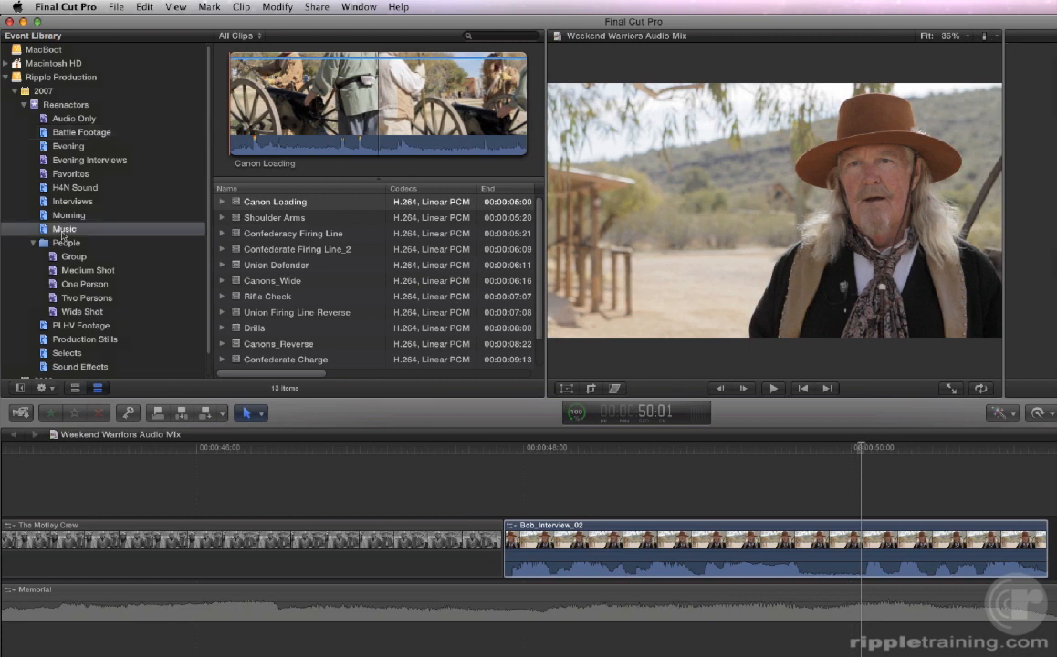
click(222, 202)
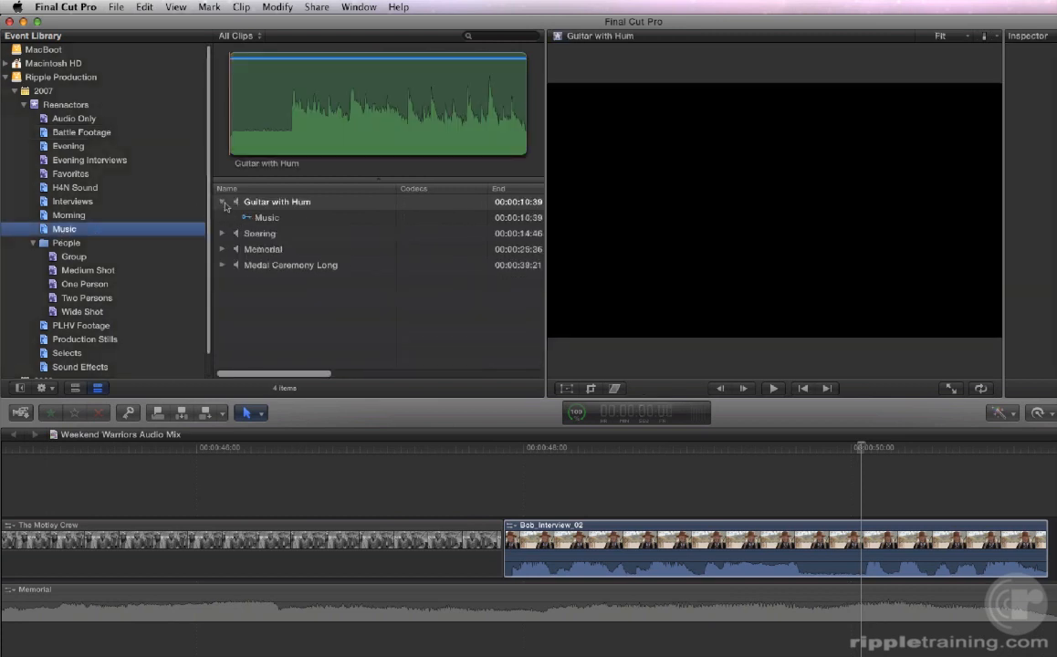
key(space)
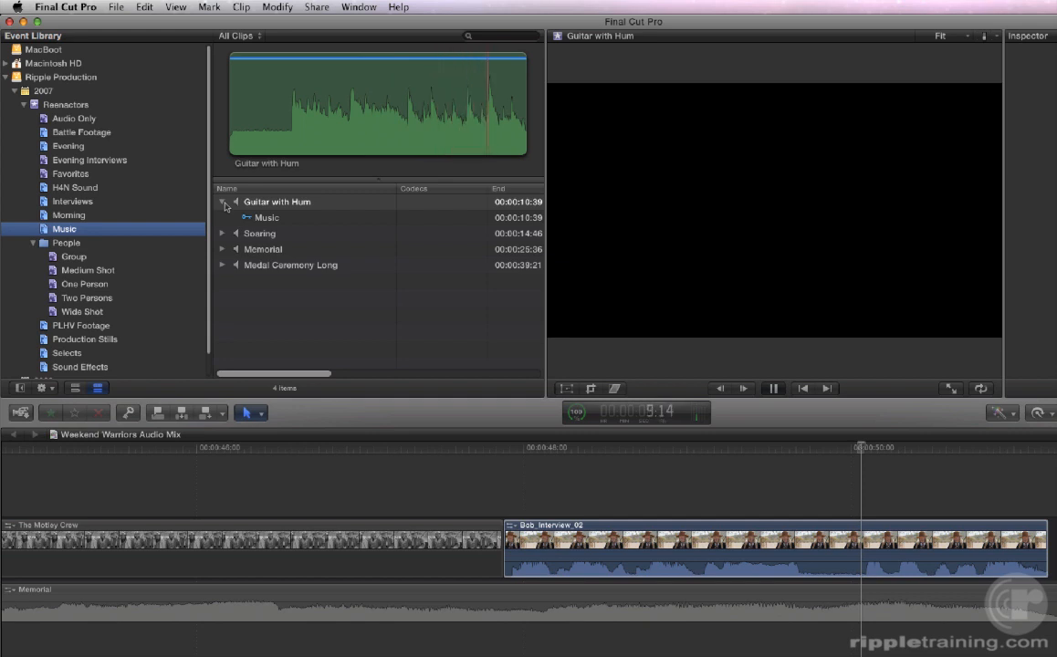
key(space)
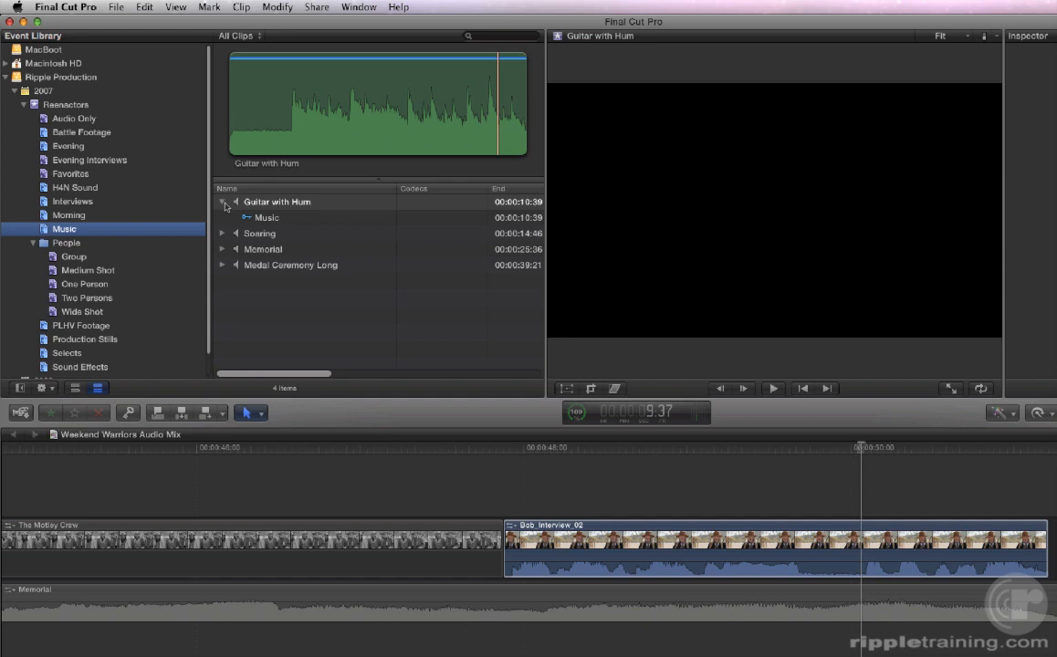
Step: Run Analyze and Fix on the Guitar with Hum clip with Analyze and fix audio problems enabled
right_click(240, 203)
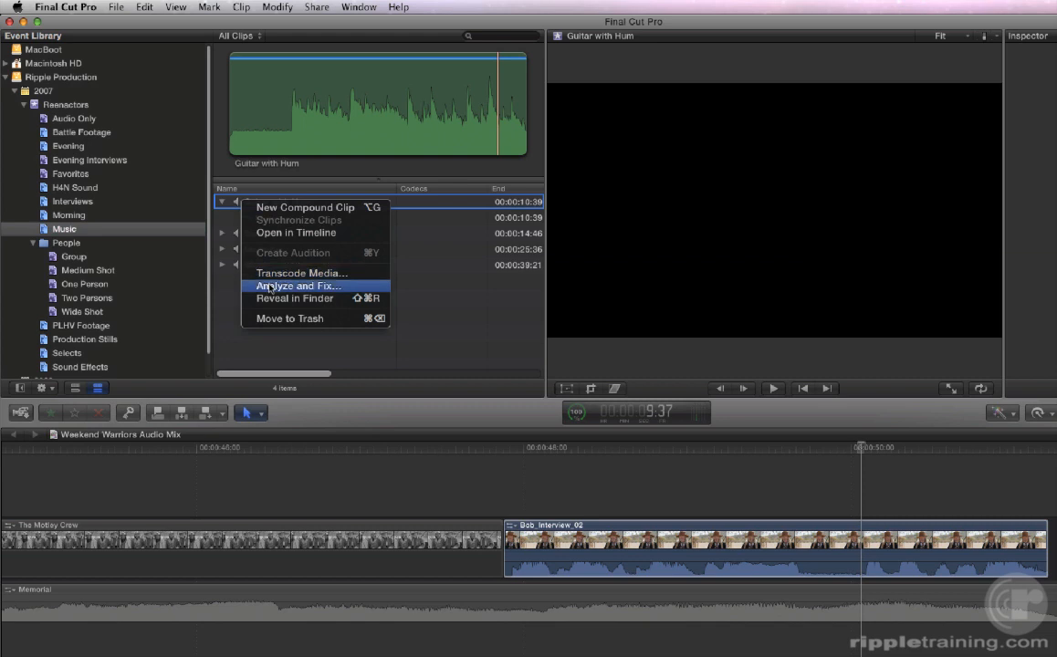
click(269, 288)
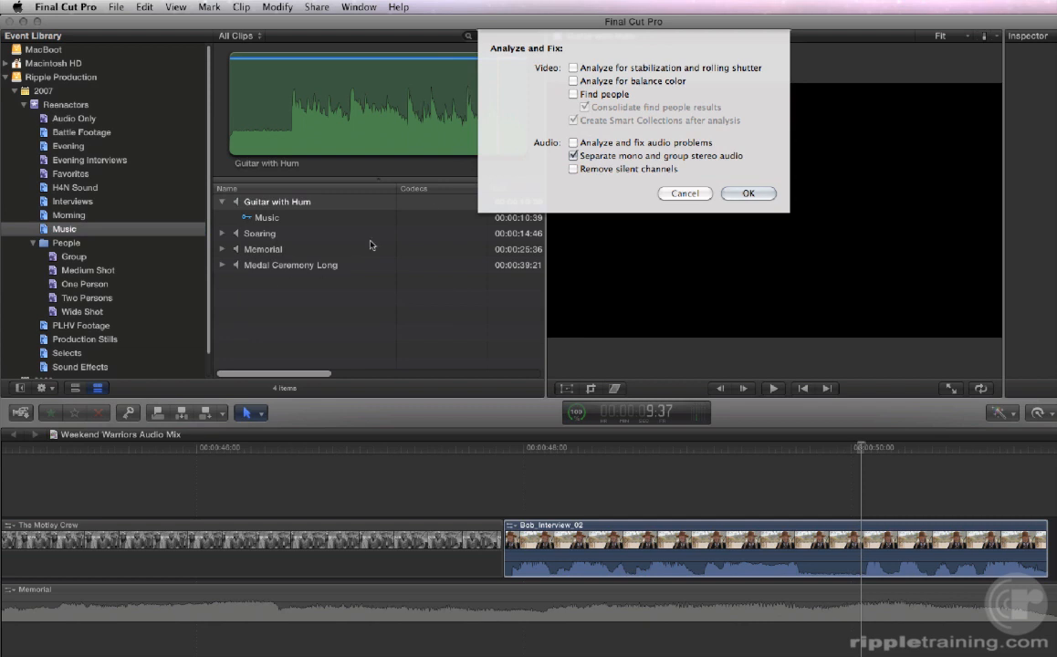
click(572, 144)
click(749, 194)
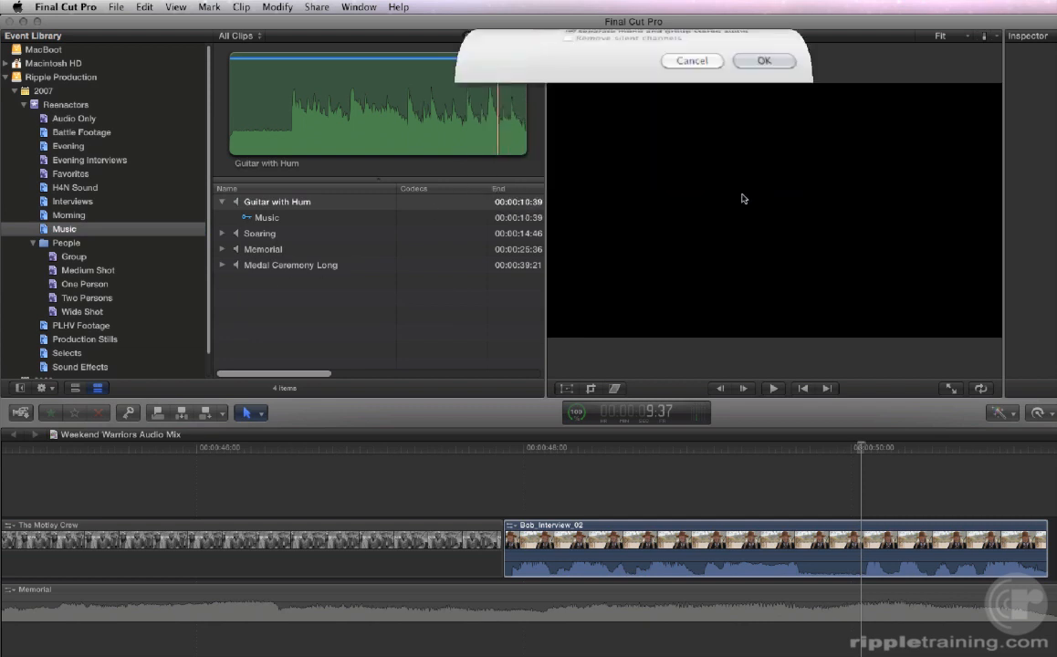
Step: Show the Audio Enhancements of the Guitar with Hum clip and switch Hum Removal off and back on
click(424, 140)
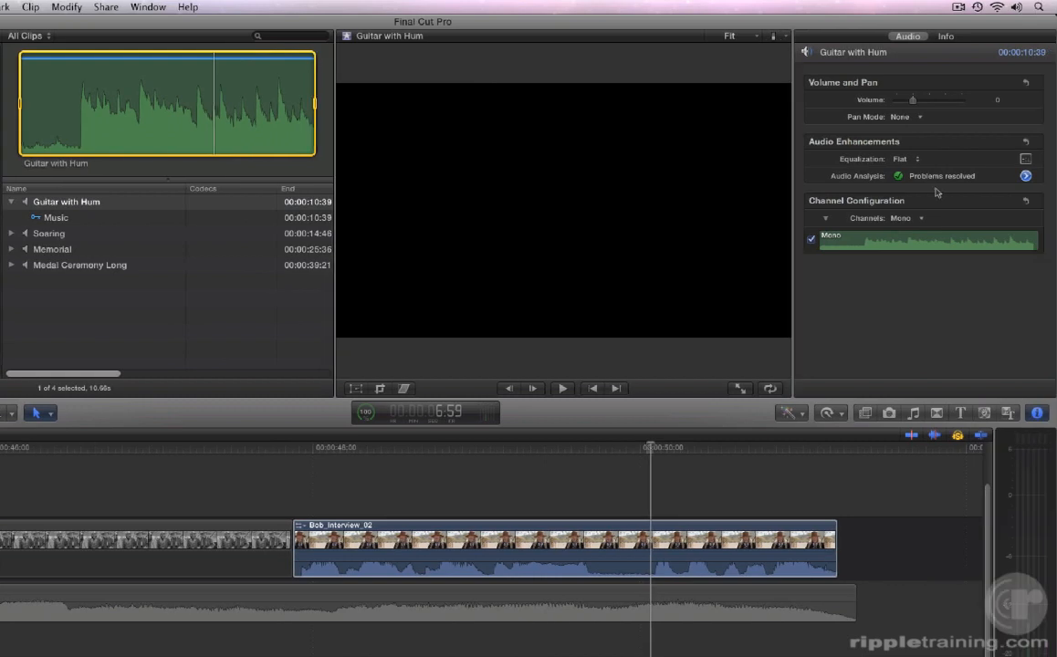
key(super+8)
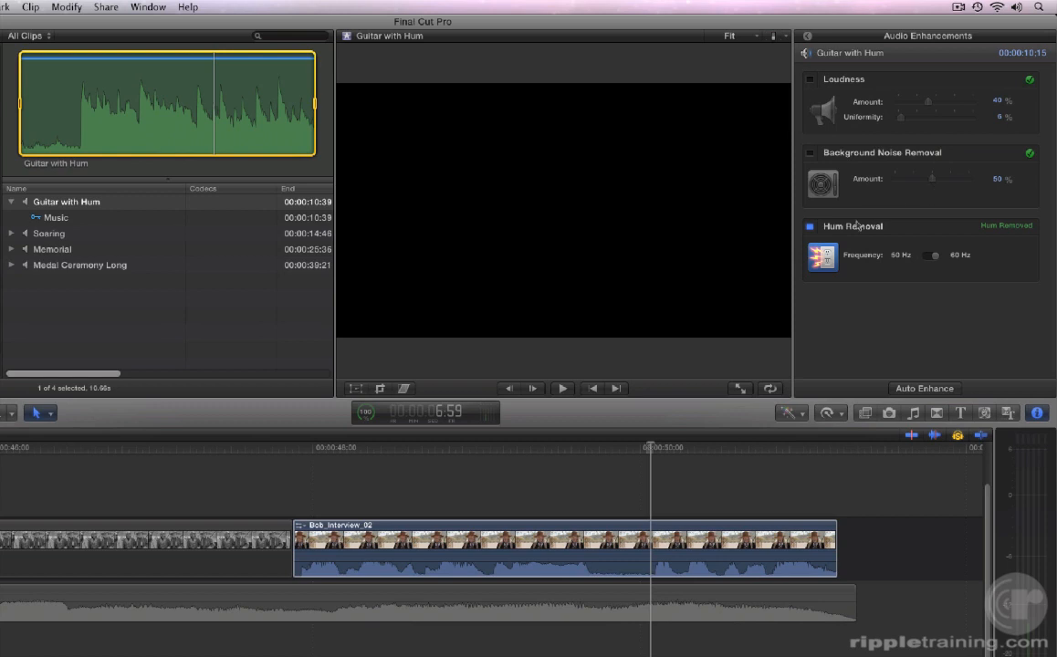
click(810, 228)
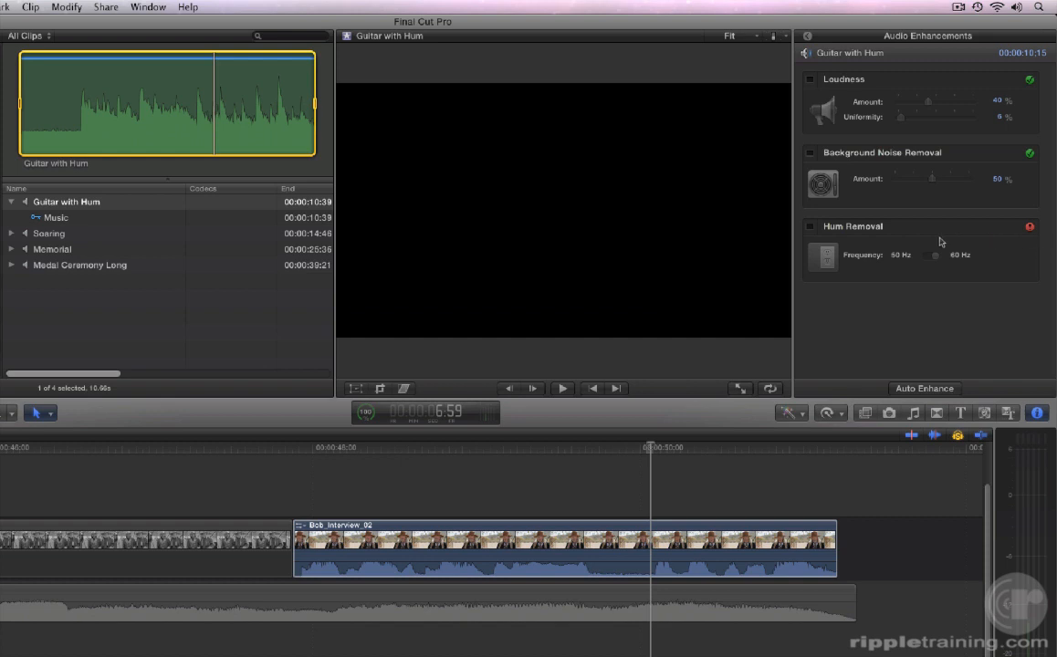
click(810, 228)
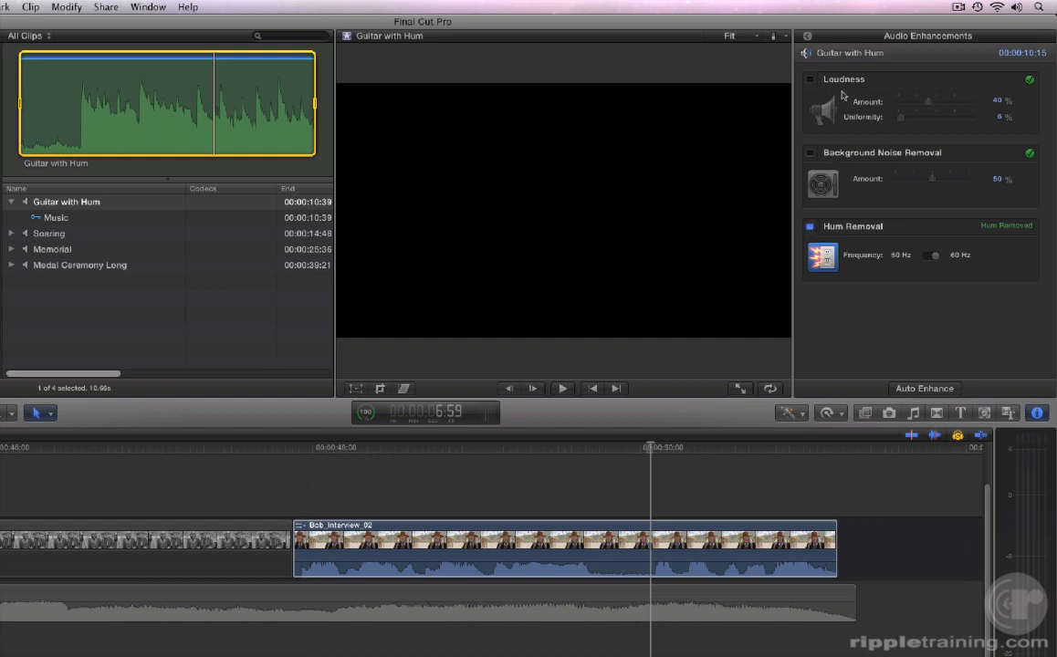
Step: Enable Background Noise Removal on the Guitar with Hum clip and play it from its start
click(810, 154)
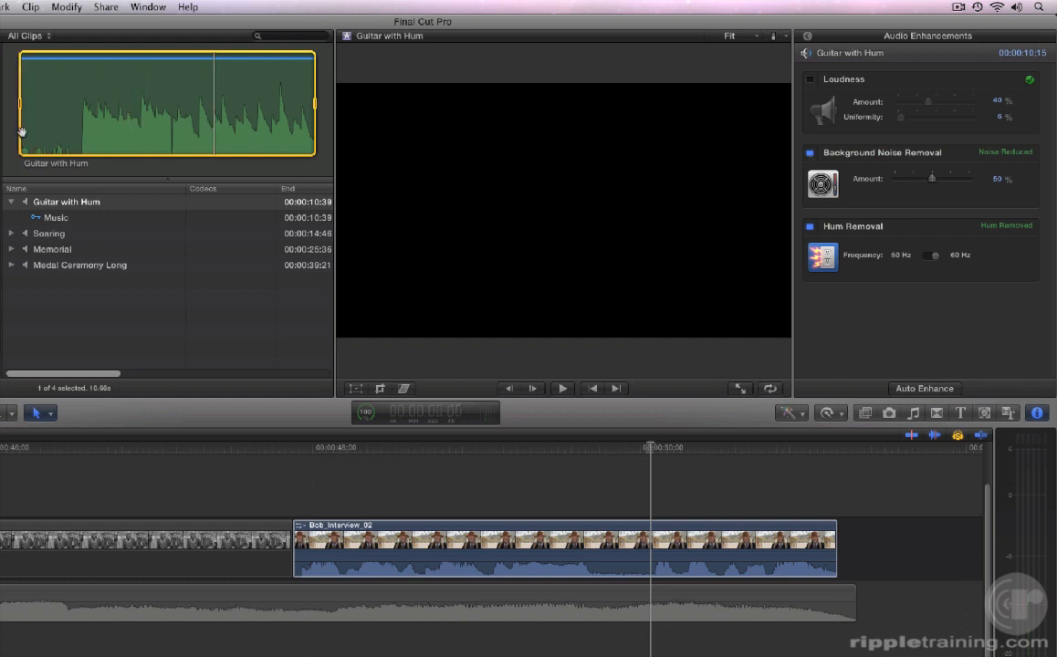
key(space)
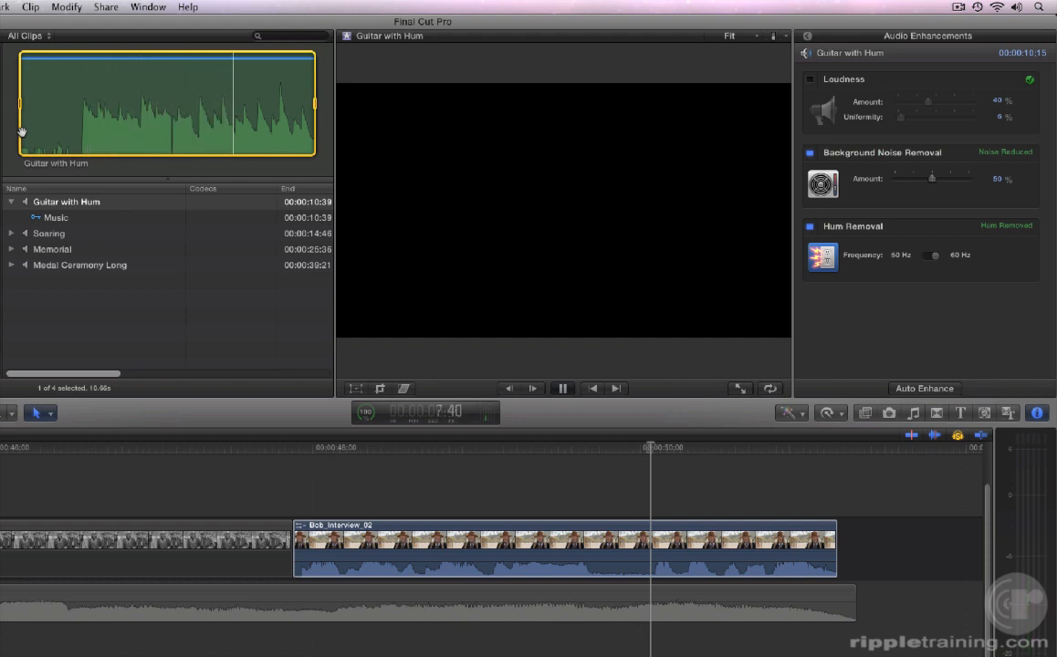
key(space)
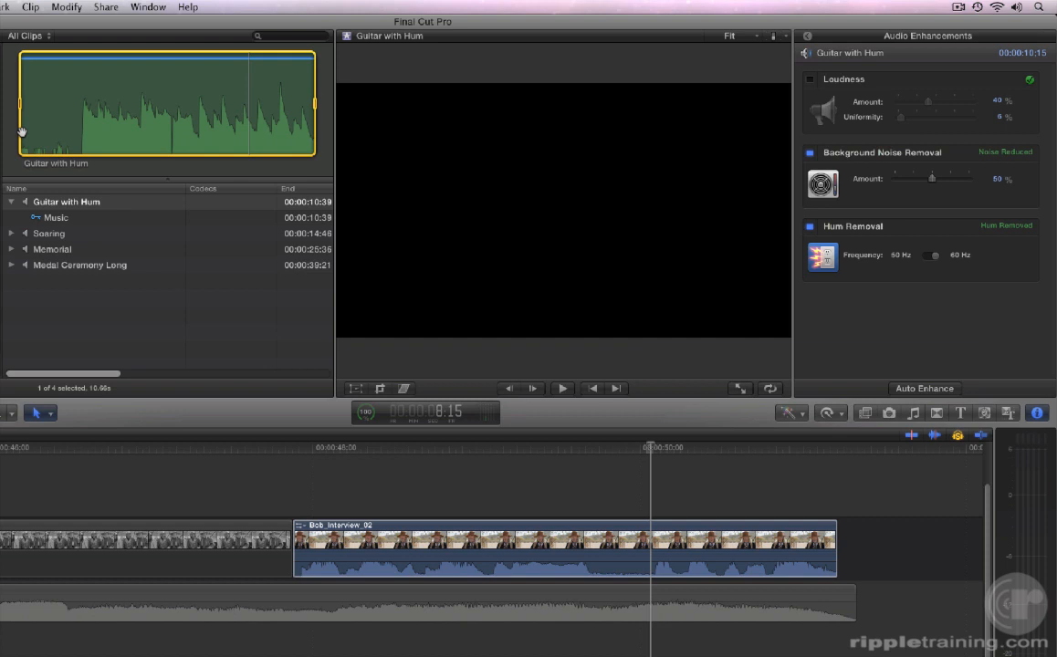
Step: Select the interview clip in the timeline, leave its Audio Enhancements settings, and set its equalization to Voice Enhance
click(438, 553)
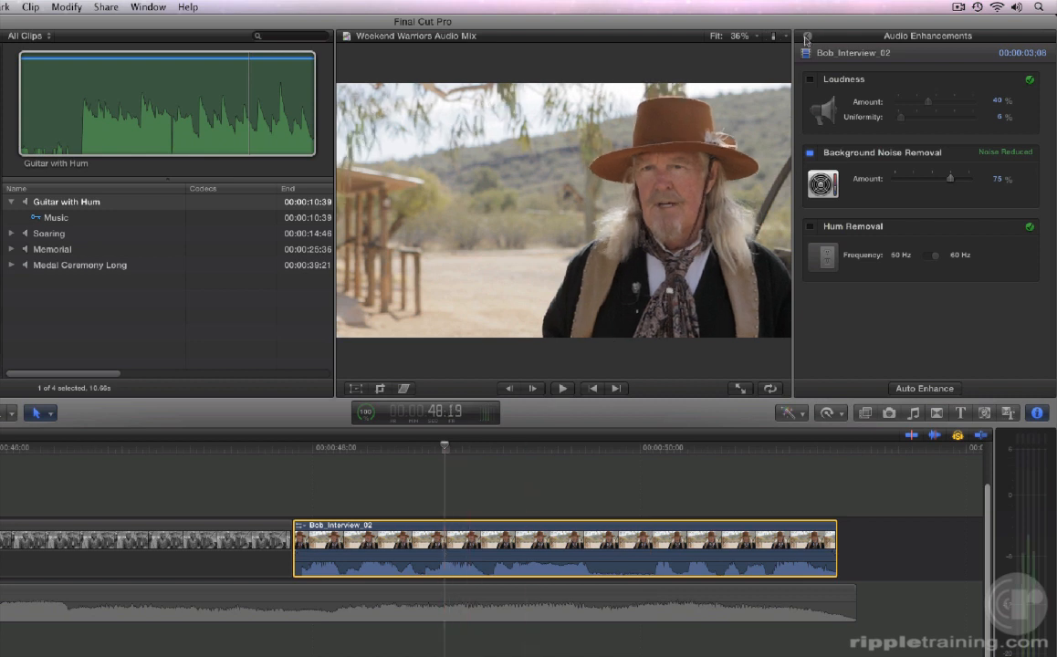
click(806, 39)
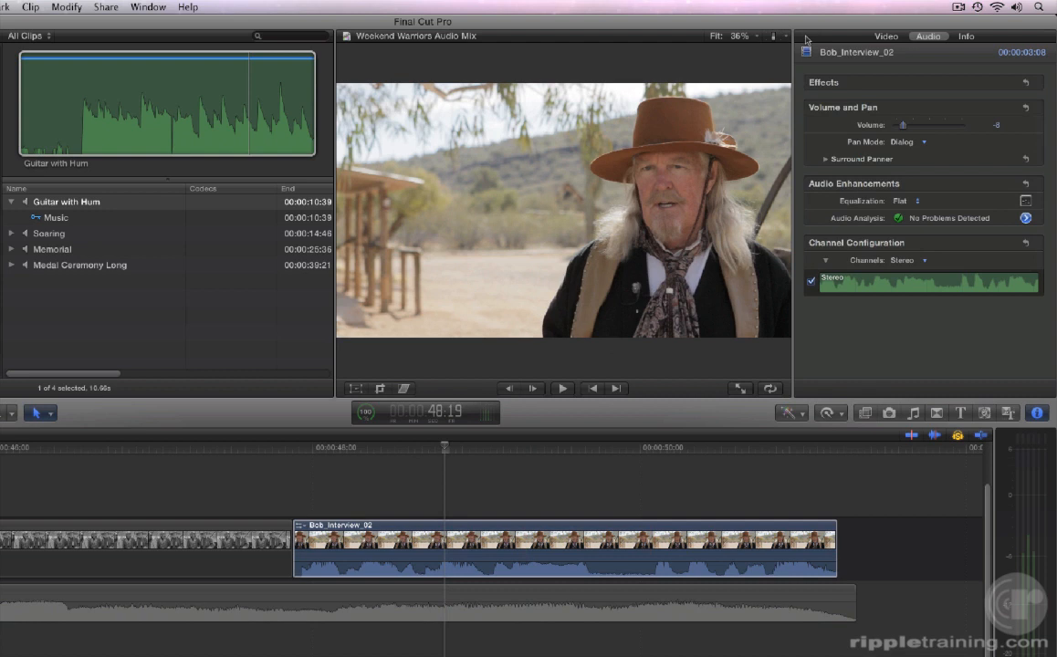
click(897, 201)
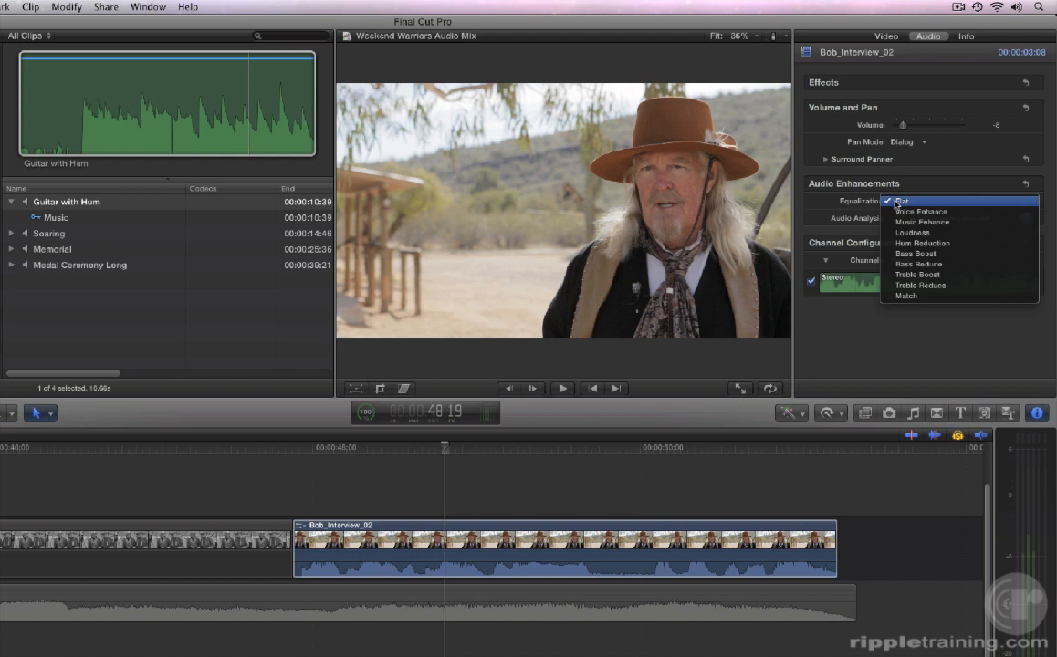
click(894, 213)
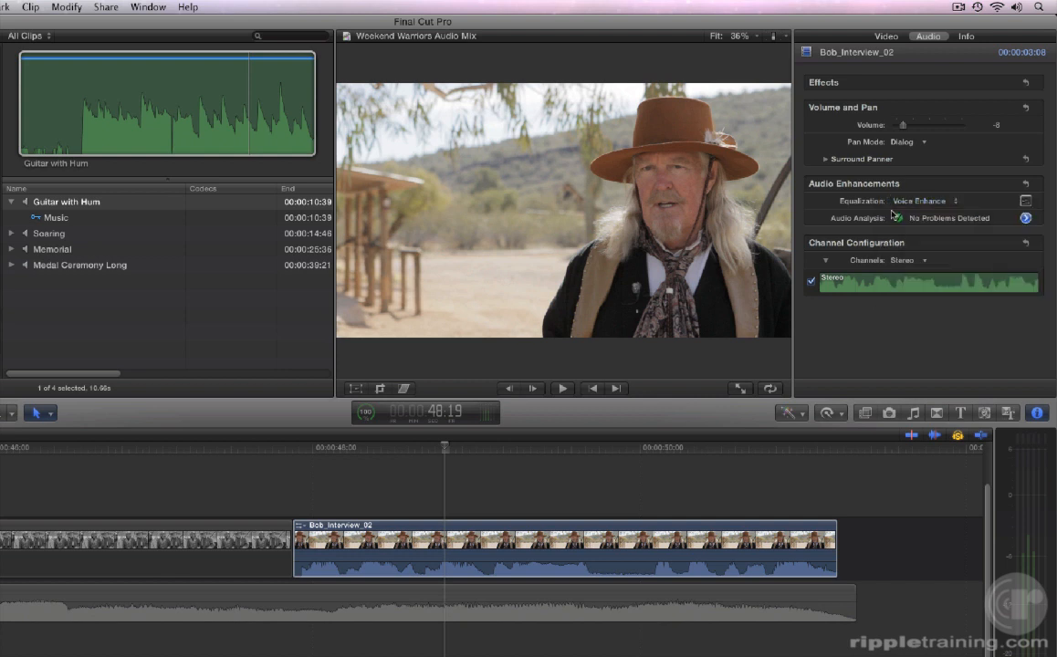
Step: Play the interview clip from its start to hear the Voice Enhance equalization, and return the playhead near the clip's start
click(300, 448)
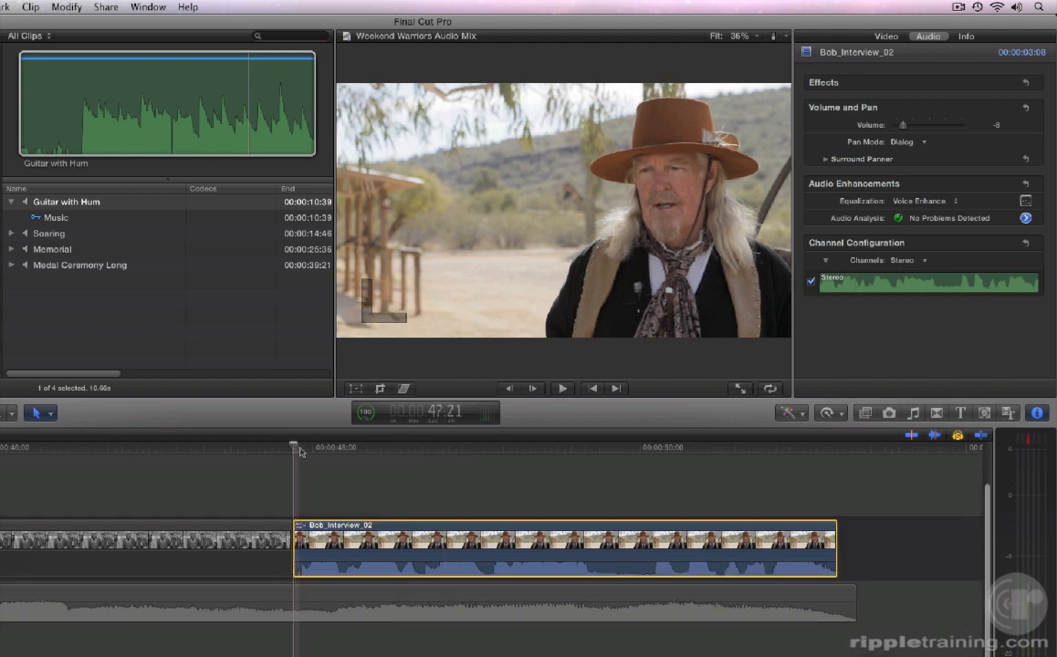
key(space)
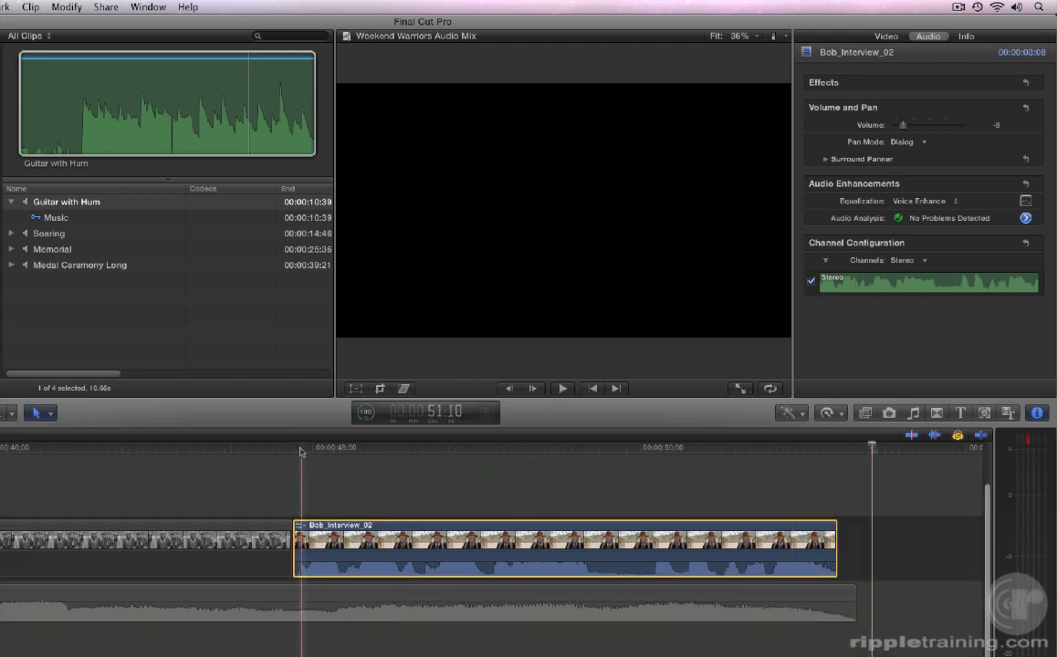
click(304, 449)
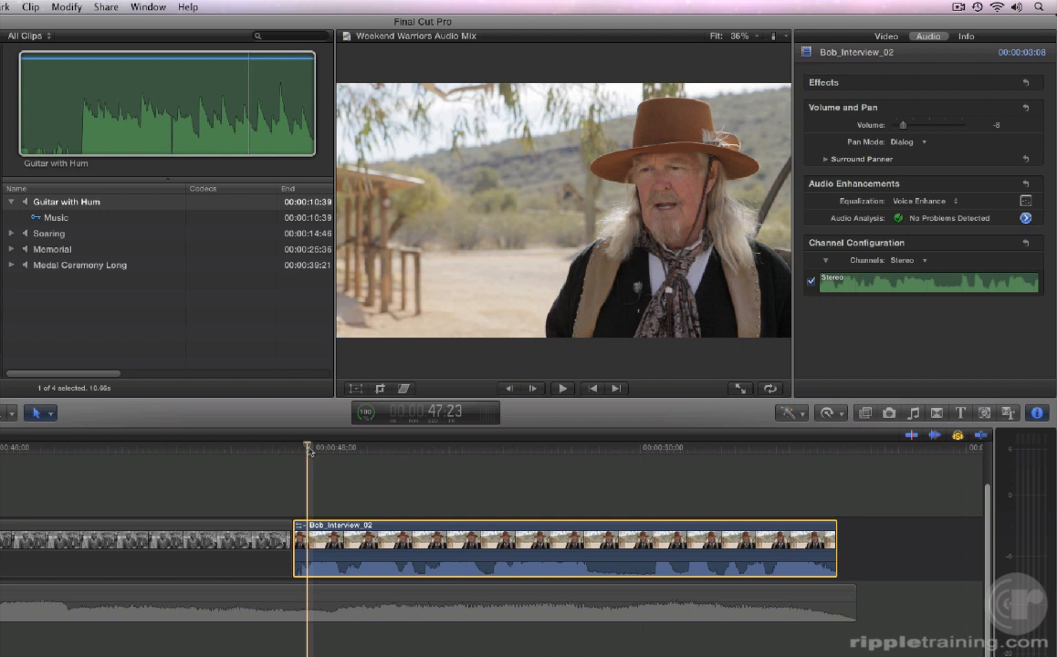
Step: Open the graphic equalizer for the interview clip and adjust the 512 Hz band to 4 dB
scroll(309, 451, left, 1)
scroll(310, 451, up, 3)
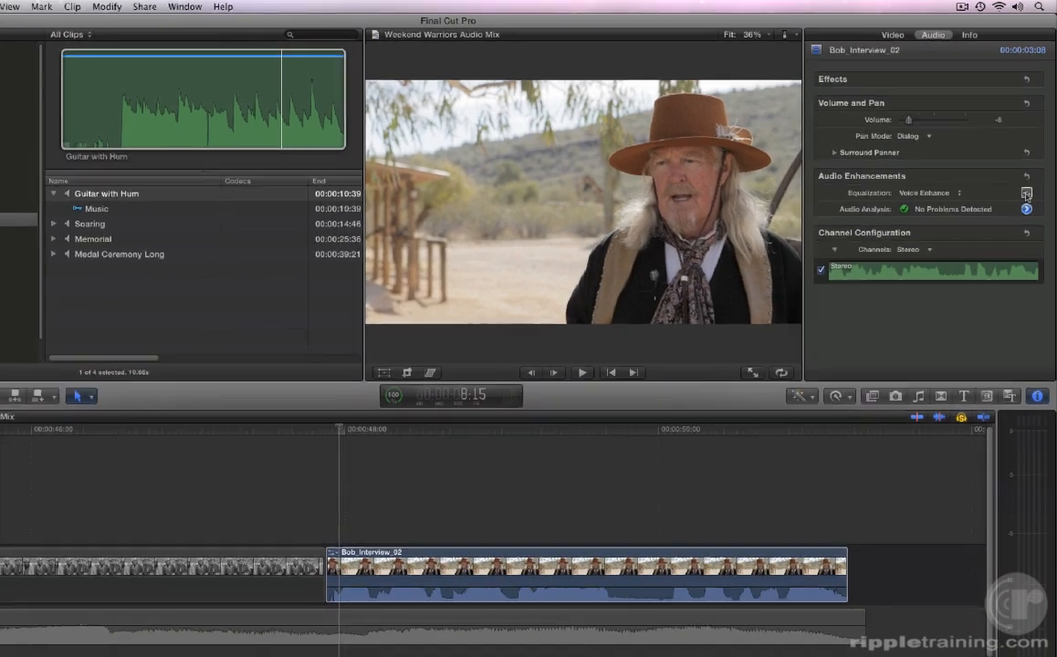
click(1025, 201)
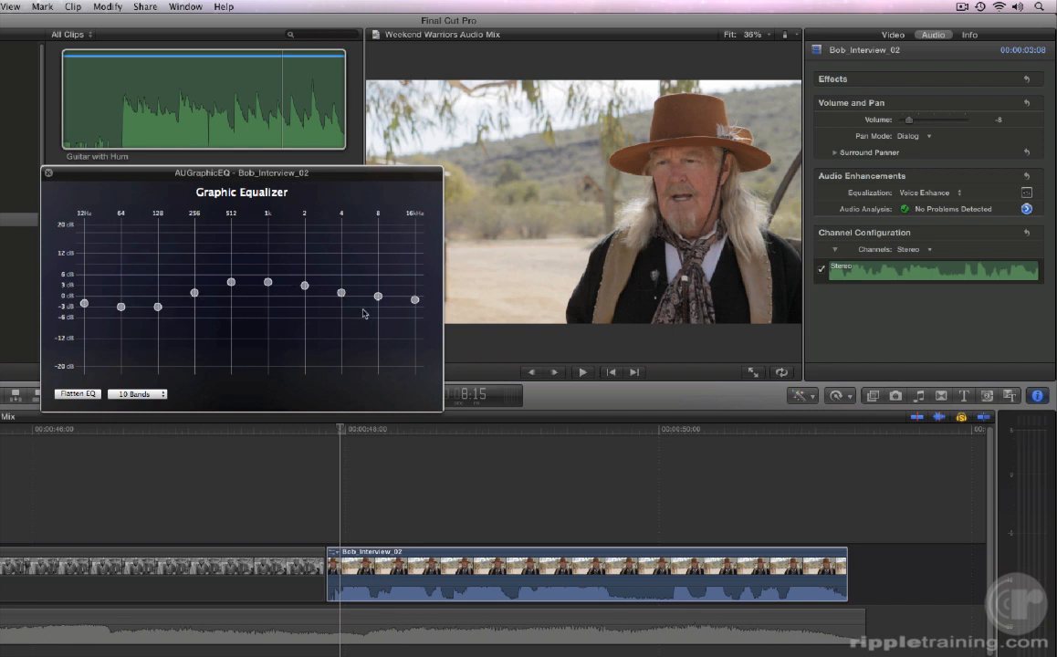
drag(231, 281, 231, 285)
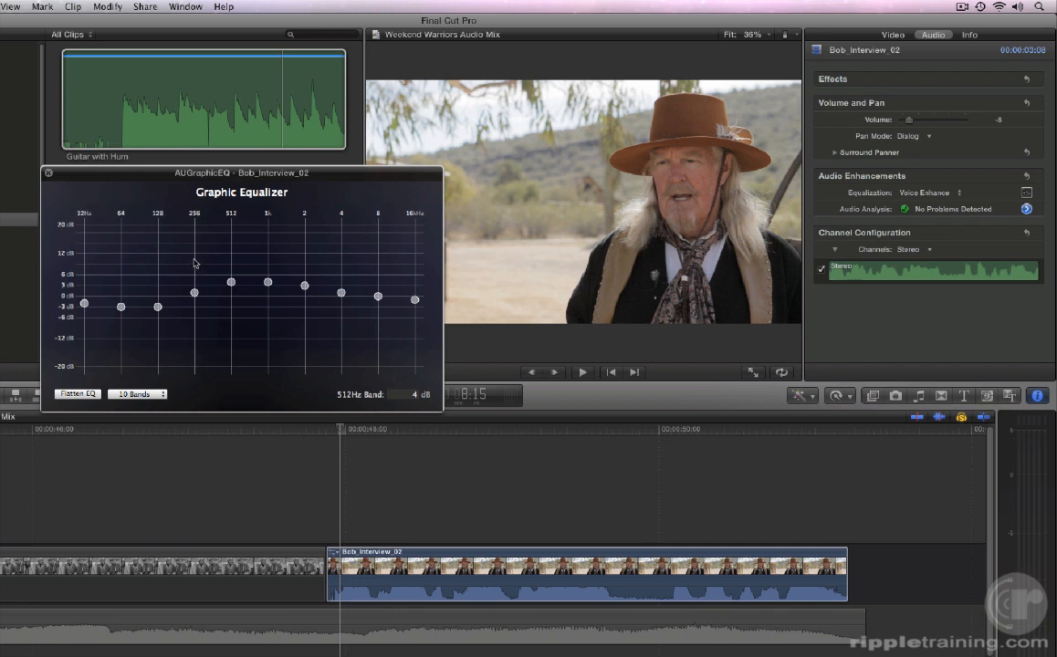
Step: Select the equalizer bands from 256 Hz to 2 kHz, adjust them together, and close the graphic equalizer
drag(194, 263, 310, 269)
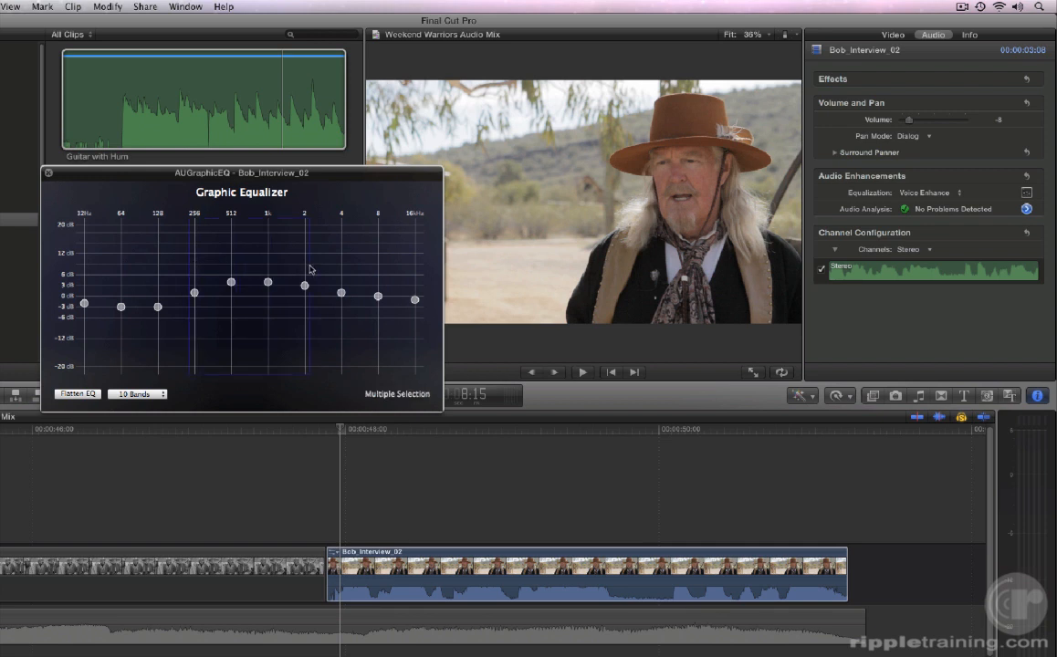
click(232, 283)
drag(233, 286, 234, 289)
click(49, 172)
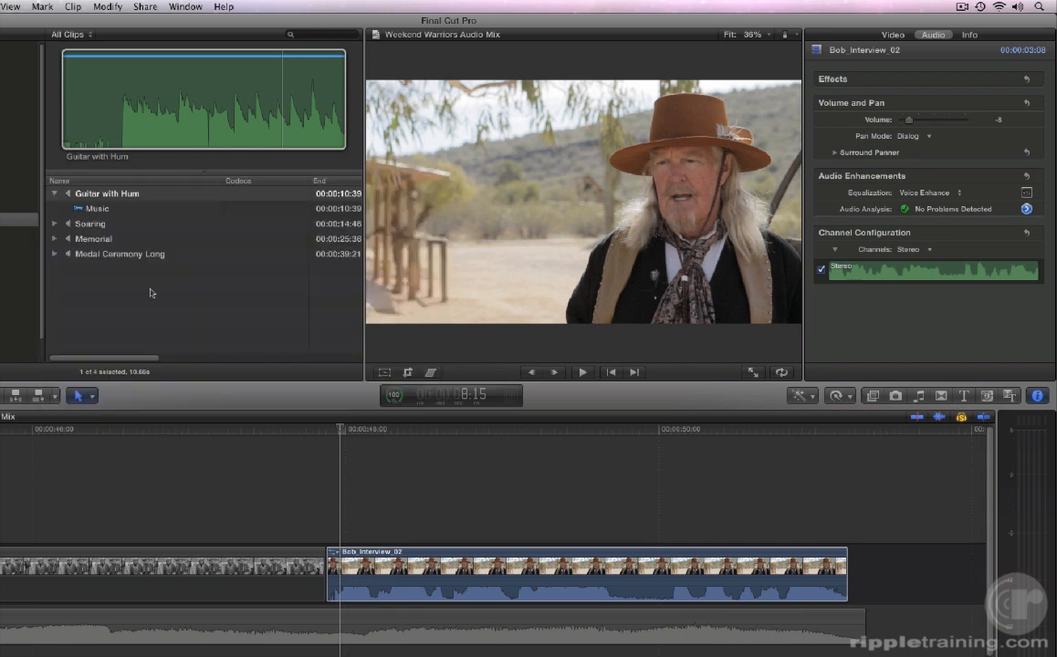
Step: Replay the interview clip from its start and return the playhead to about 48:00
click(340, 432)
drag(339, 431, 331, 435)
key(space)
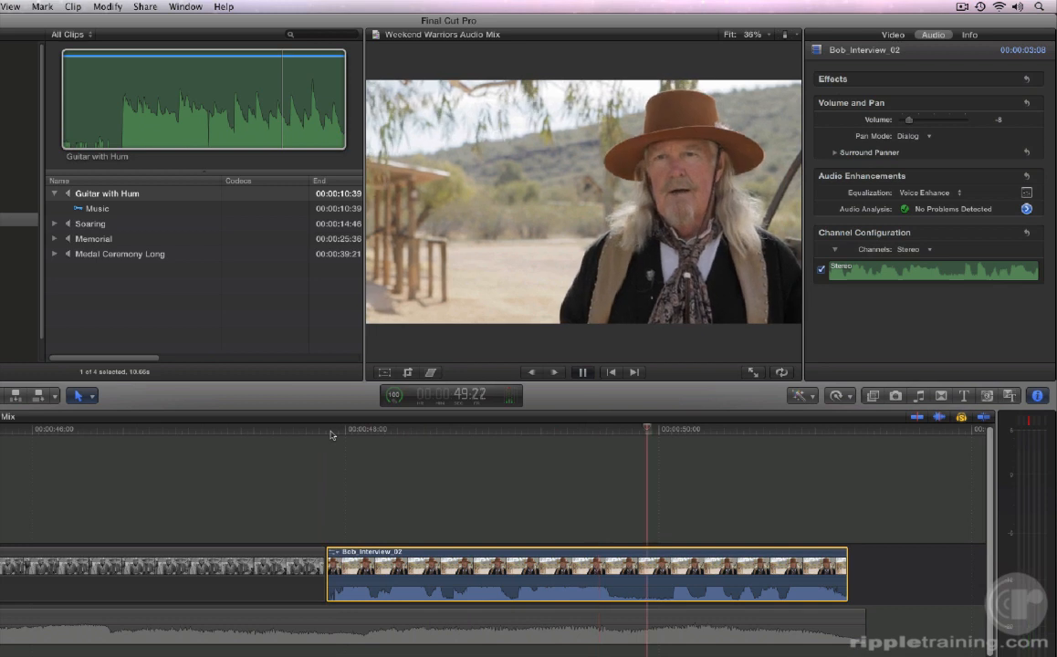
key(space)
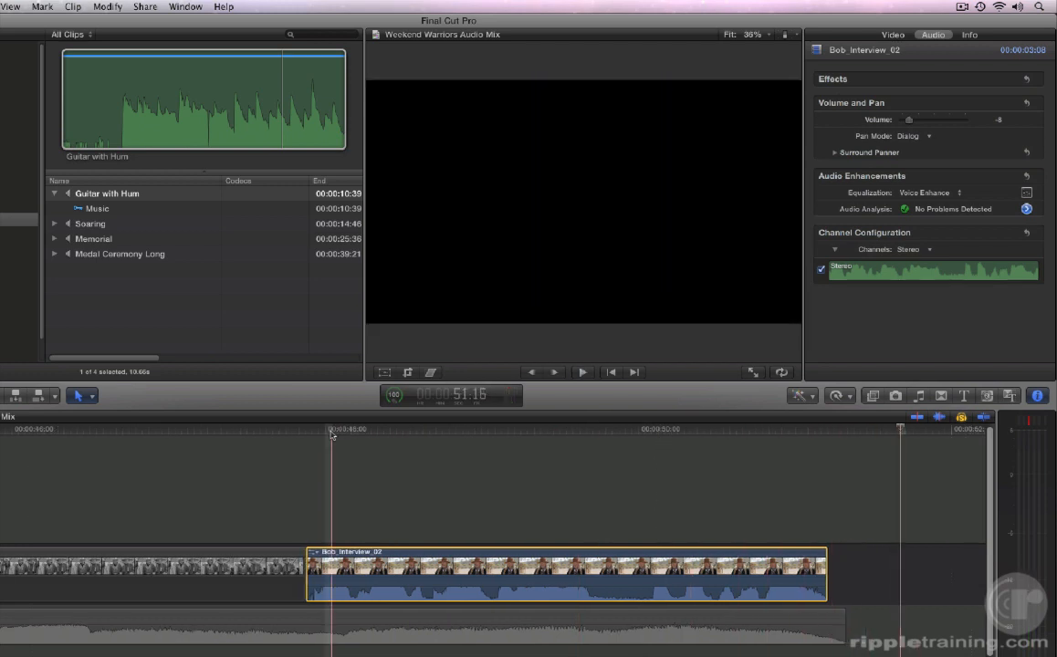
click(331, 435)
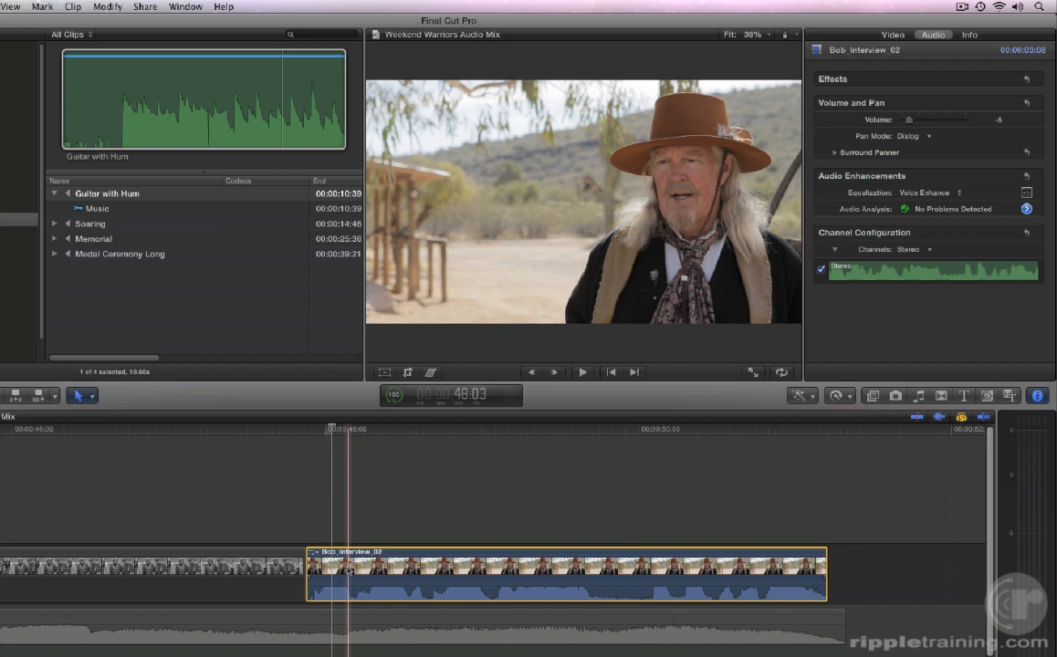
Step: Lower the interview clip's volume to -15 dB
key(ctrl+minus)
key(ctrl+minus)
key(ctrl+minus)
key(ctrl+minus)
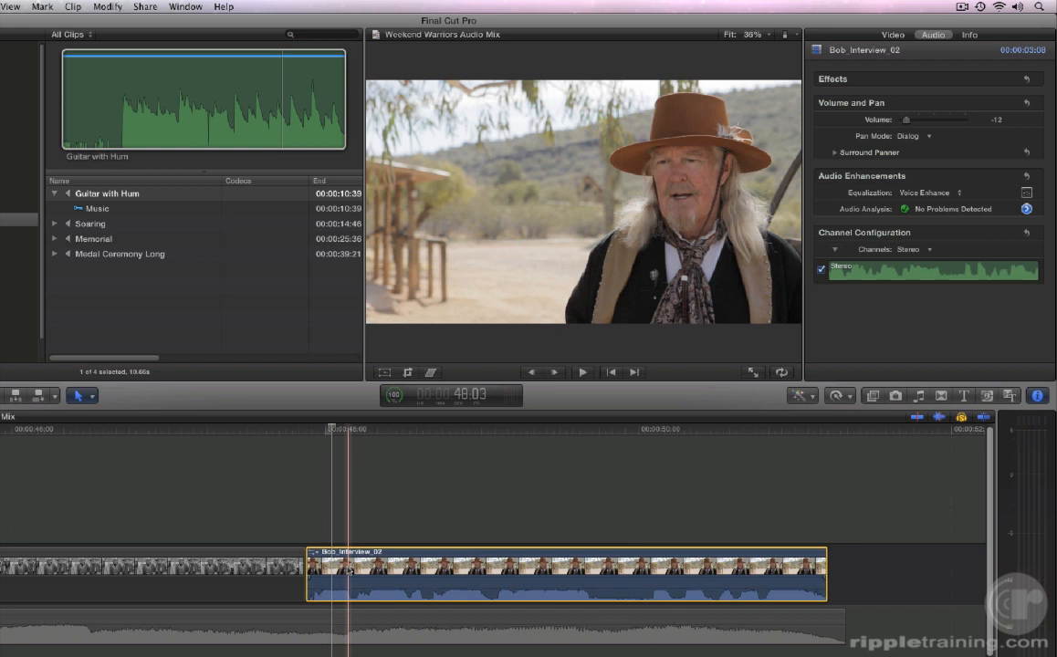
key(ctrl+minus)
key(ctrl+minus)
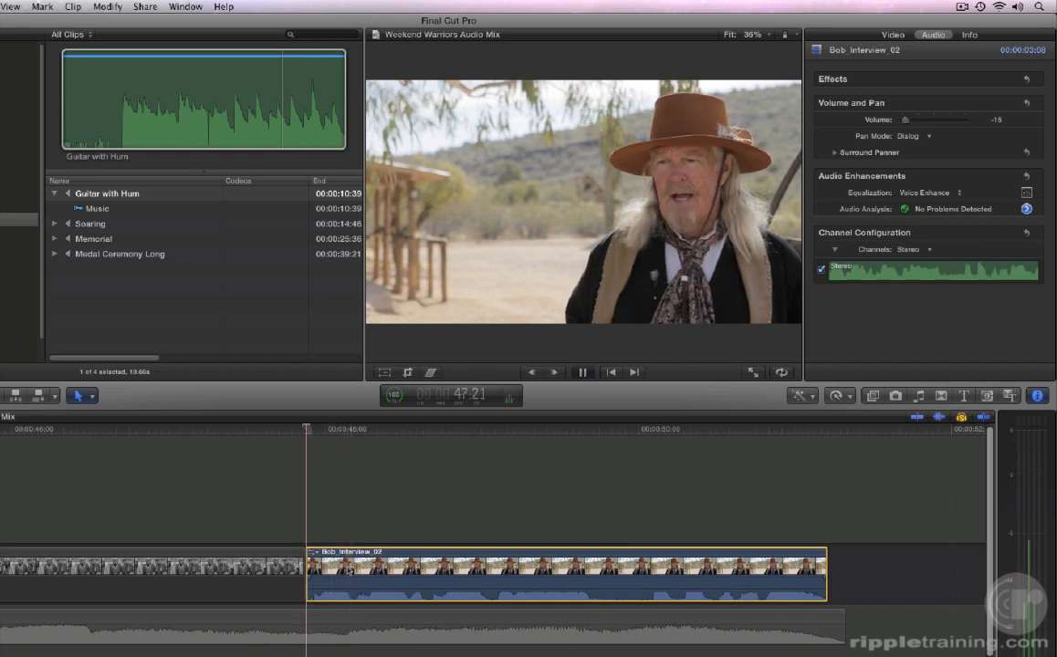
Step: Listen to the interview clip at the reduced volume, then deselect it with the playhead at 48:04
key(space)
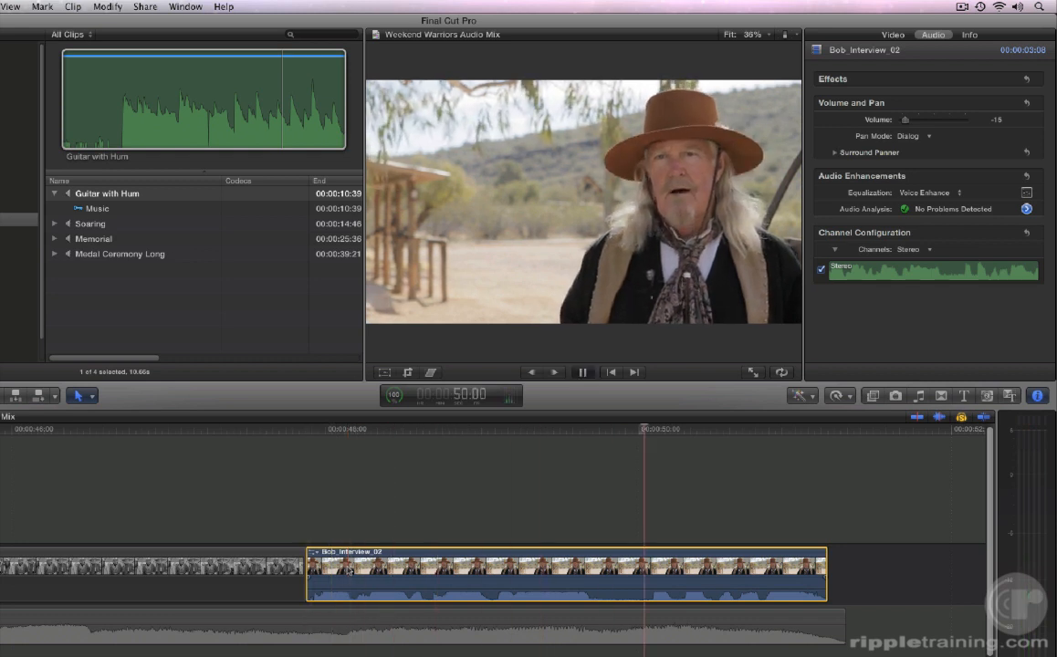
key(space)
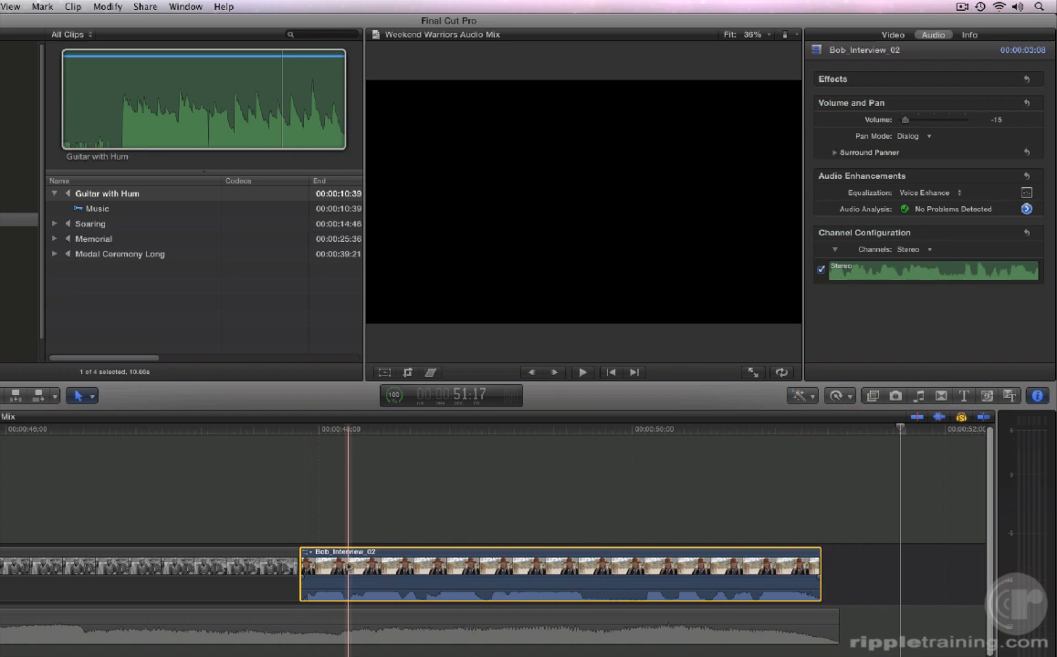
click(346, 525)
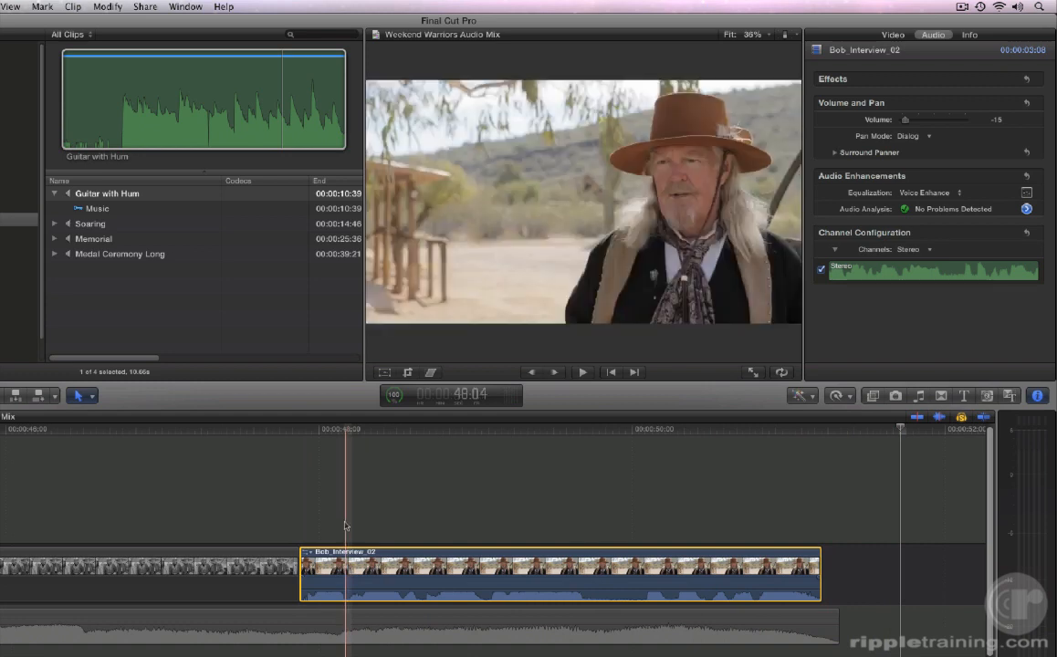
click(346, 525)
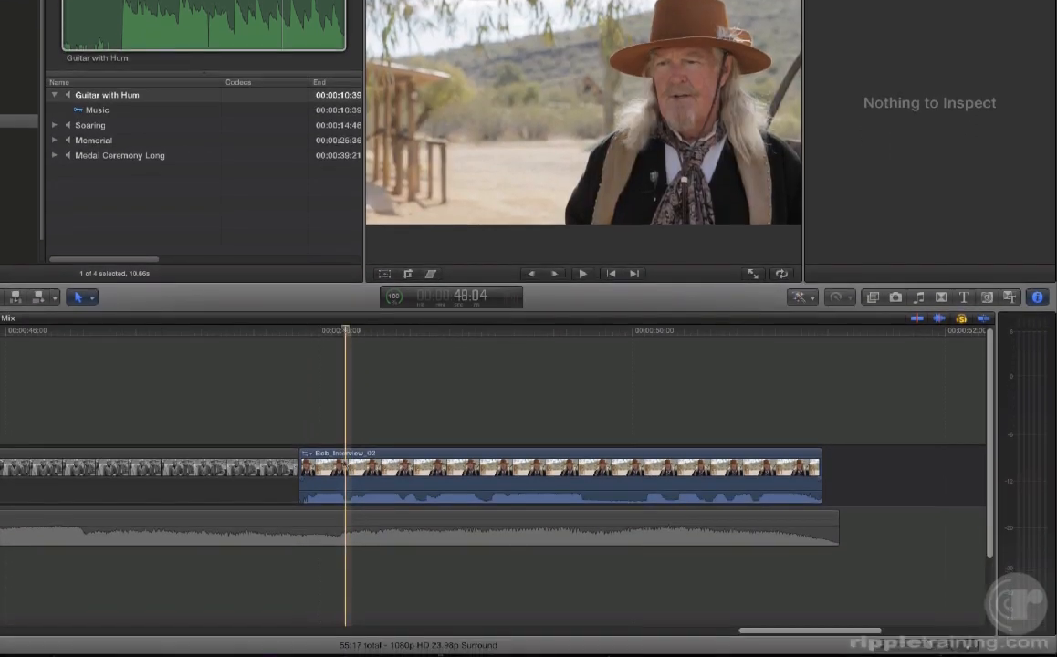
Step: Show the interview clip's Audio Animation, switch its EQ off and back on, and hide the animation display
click(342, 475)
key(ctrl+a)
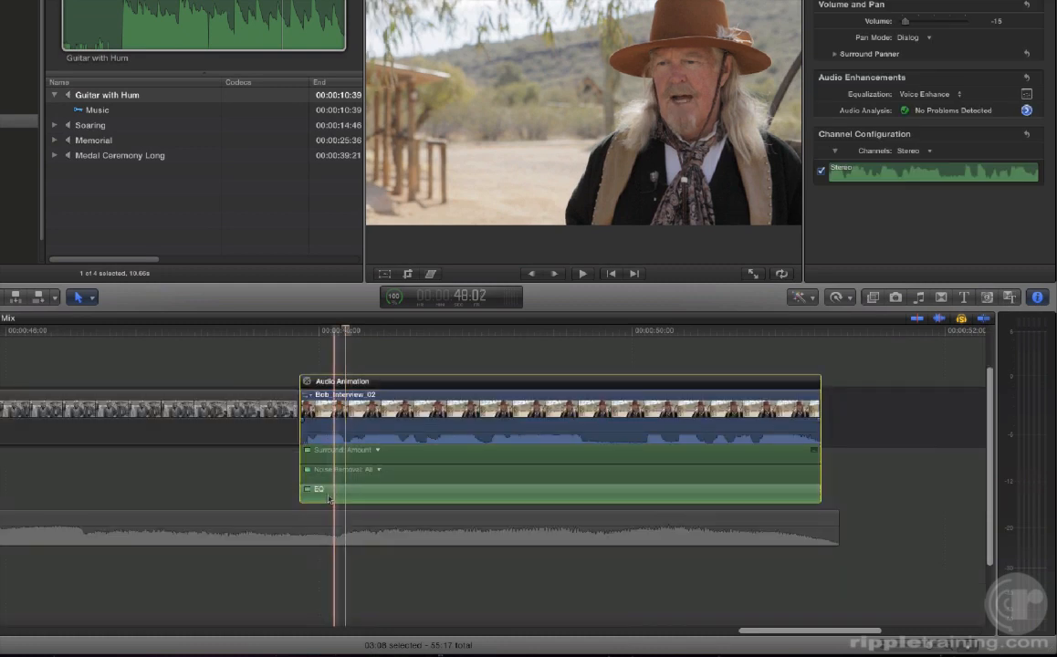
click(306, 490)
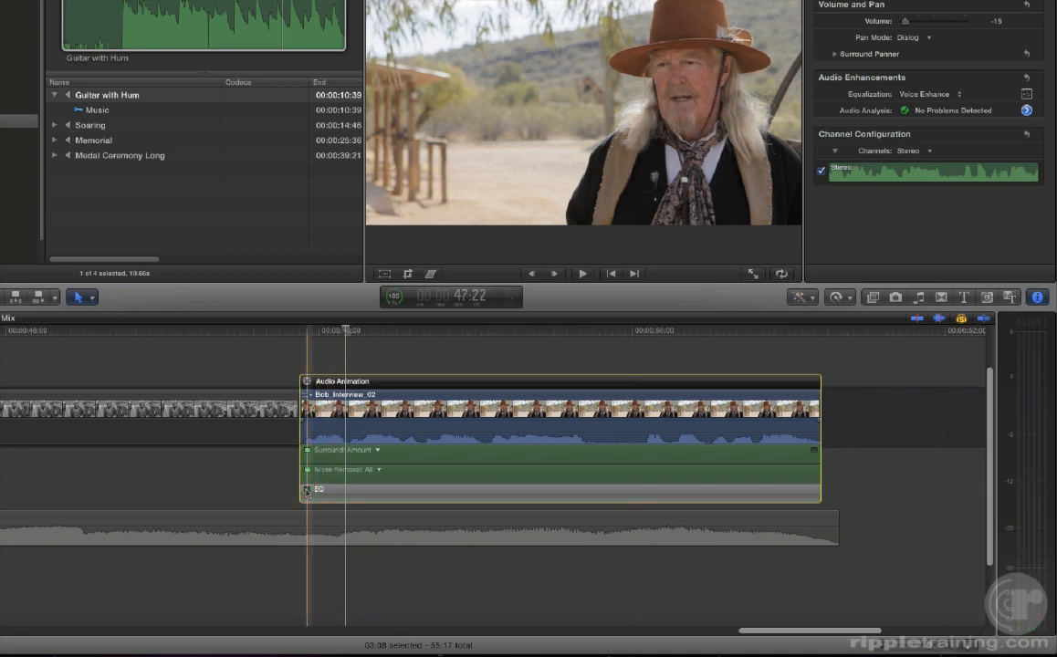
click(306, 490)
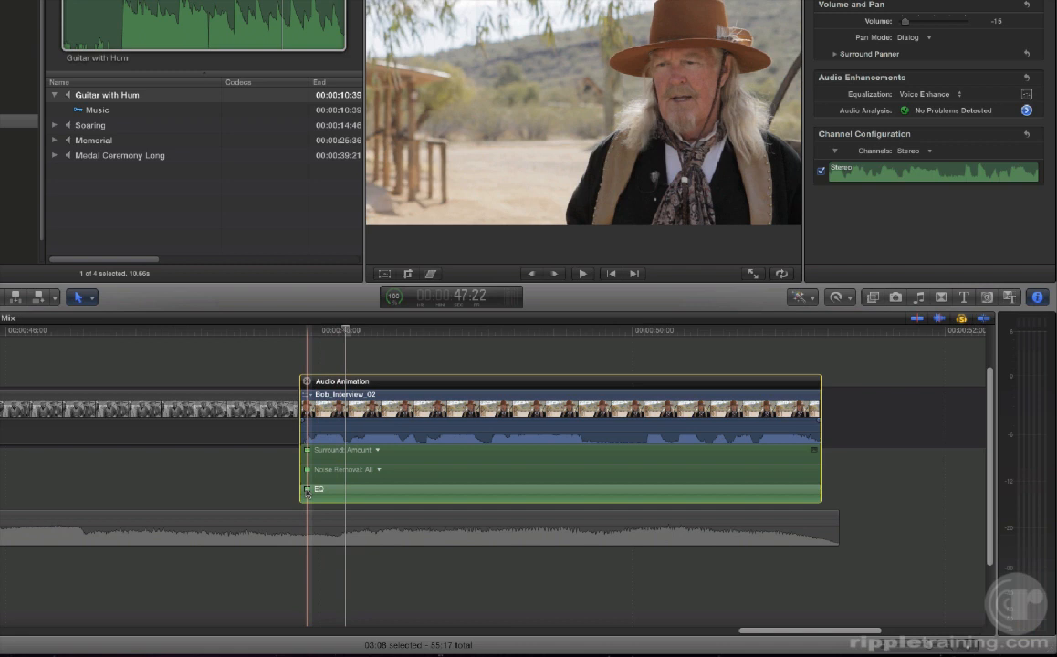
key(ctrl+a)
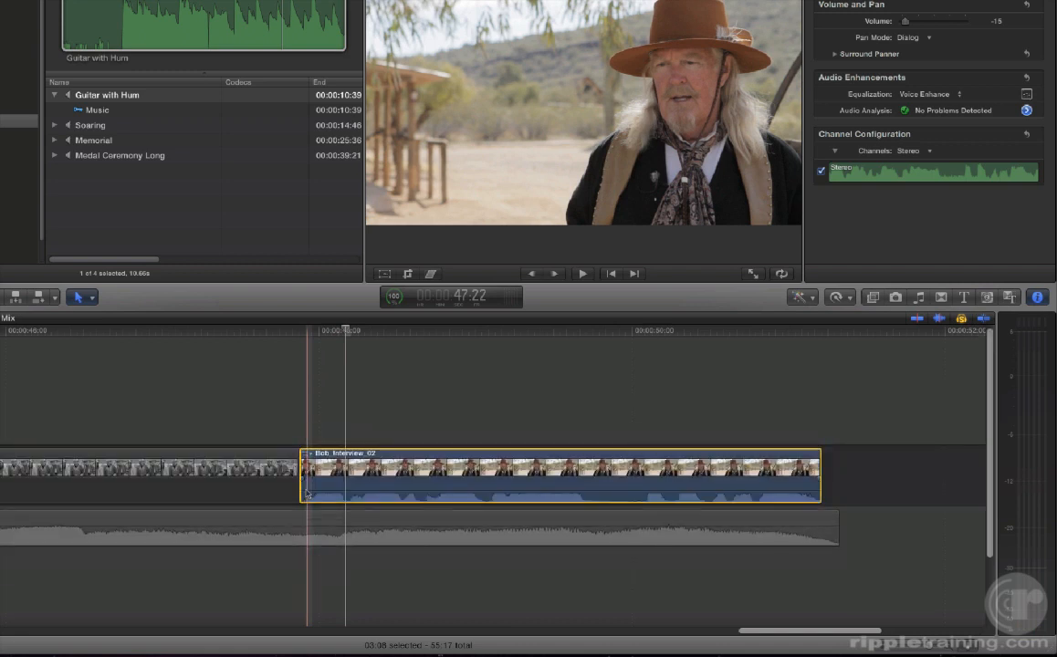